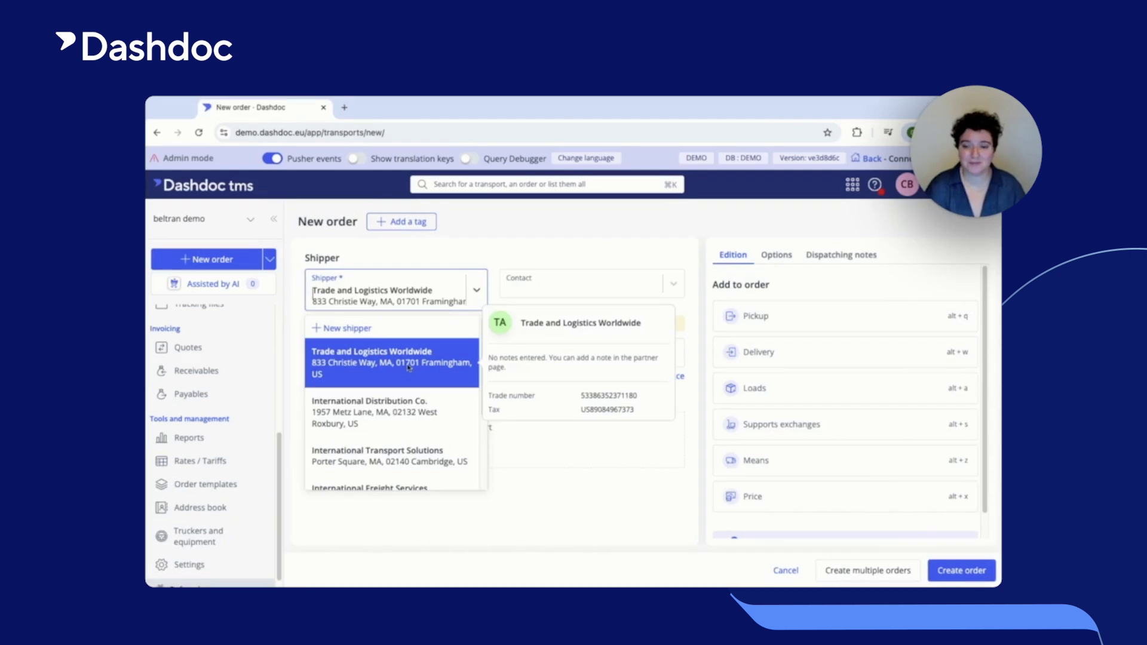
Step: Create a Trade and Logistics Worldwide order from the template Ball, Gutierrez and Goodman - Quarry of 492 - [Gravel]
scroll(741, 398, down, 1)
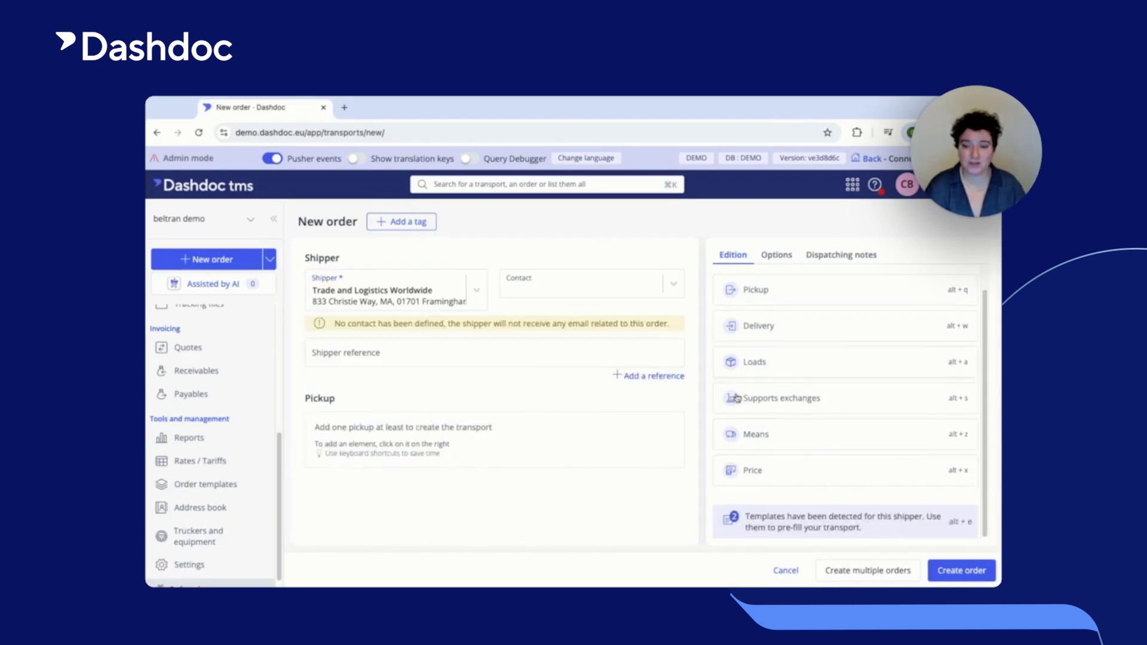
click(772, 523)
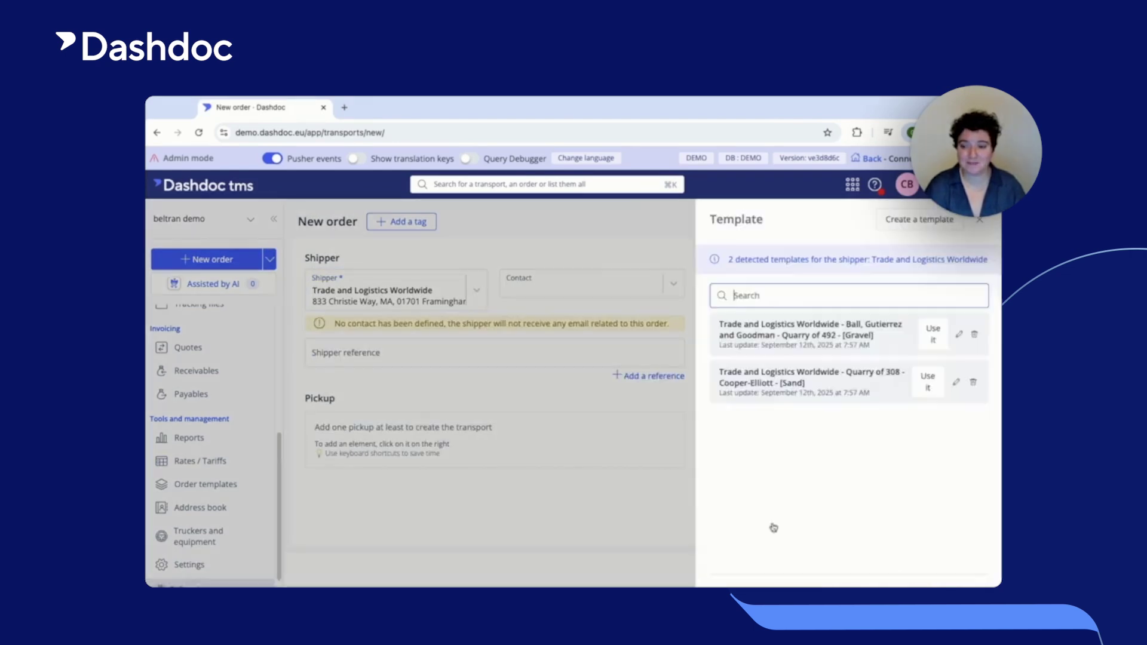
click(930, 337)
click(961, 571)
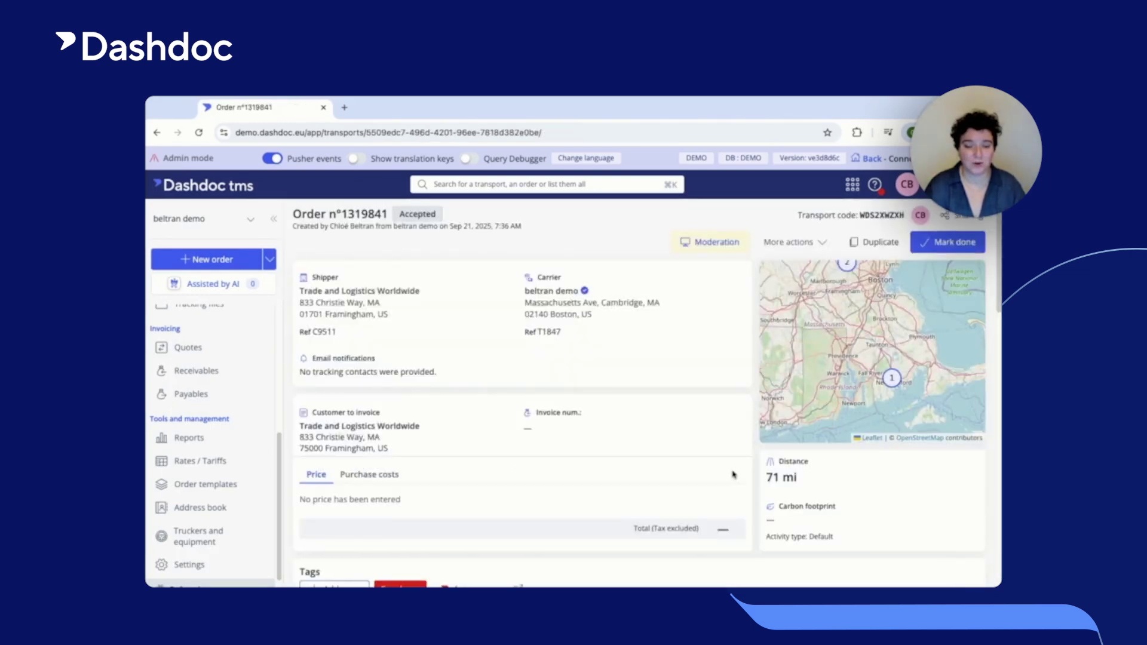
Step: Add the "Grid - Starting place" tariff grid to the order's invoiced price and save it
click(735, 499)
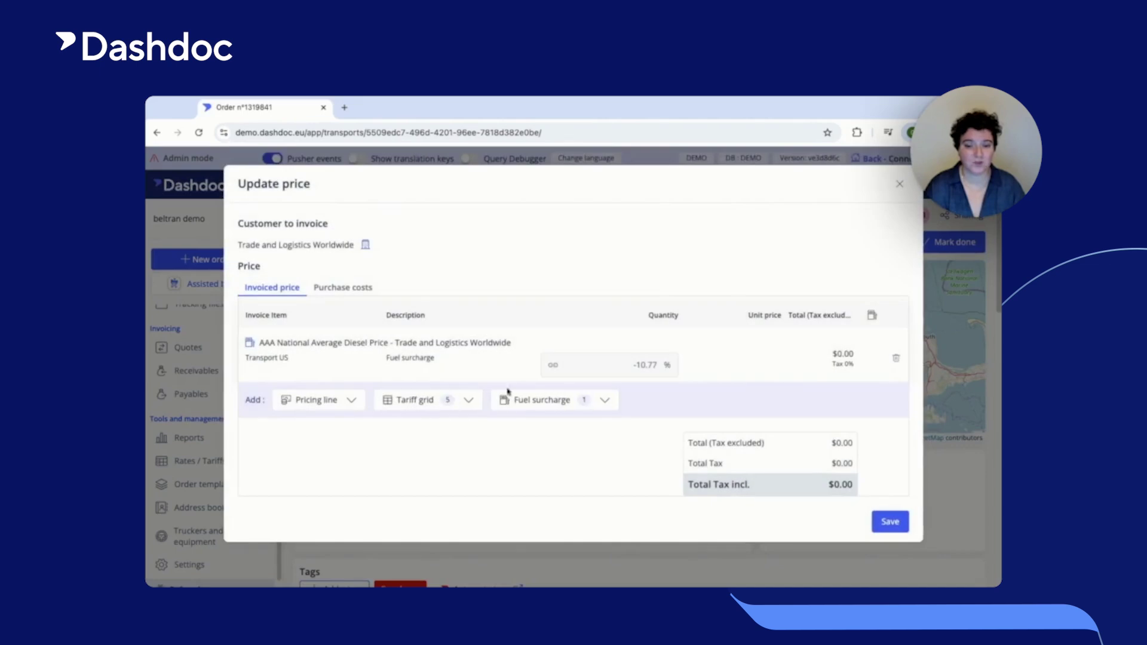
click(459, 401)
click(452, 438)
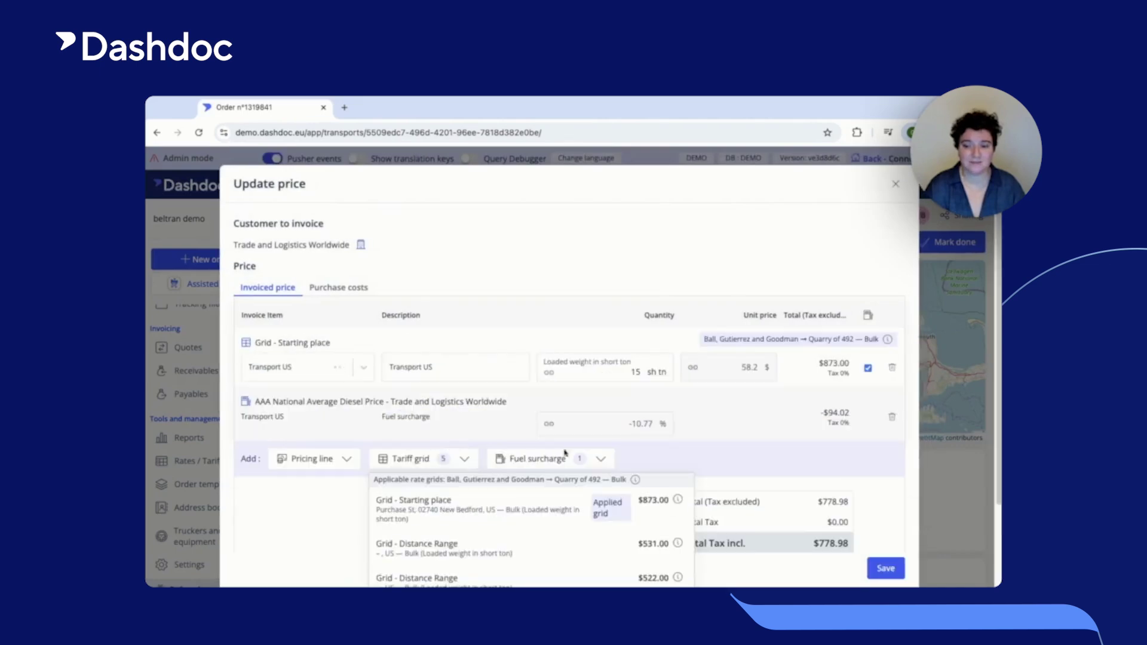
click(886, 568)
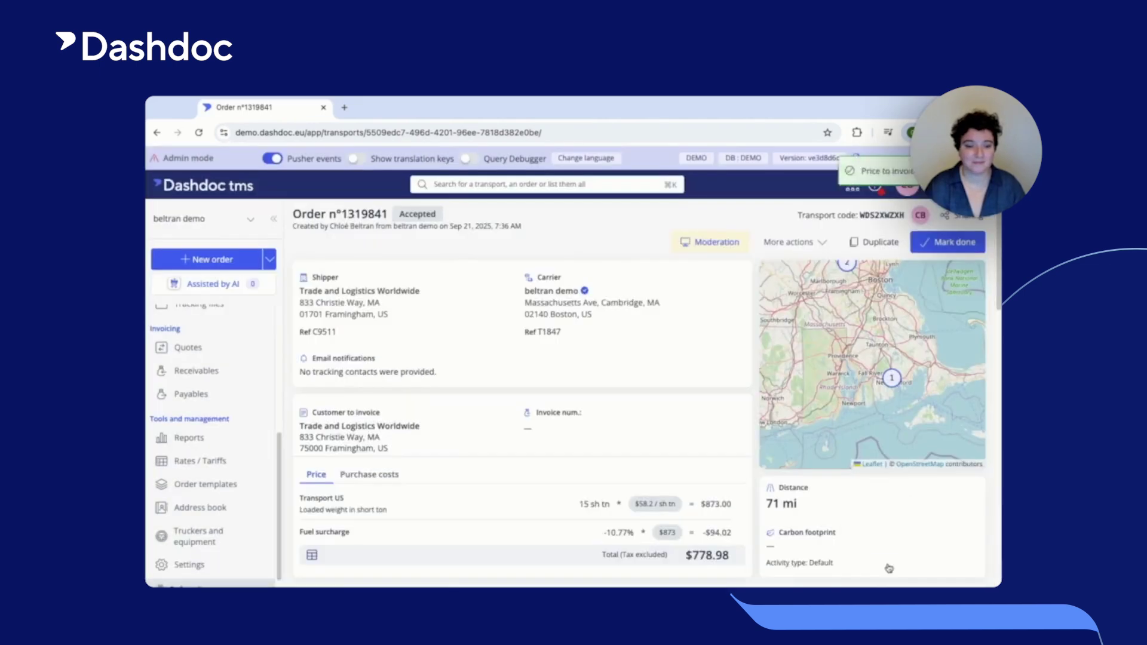
Step: Start subcontracting the order's activities and examine the assignation history for the New Bedford to Concord transport
scroll(684, 462, down, 3)
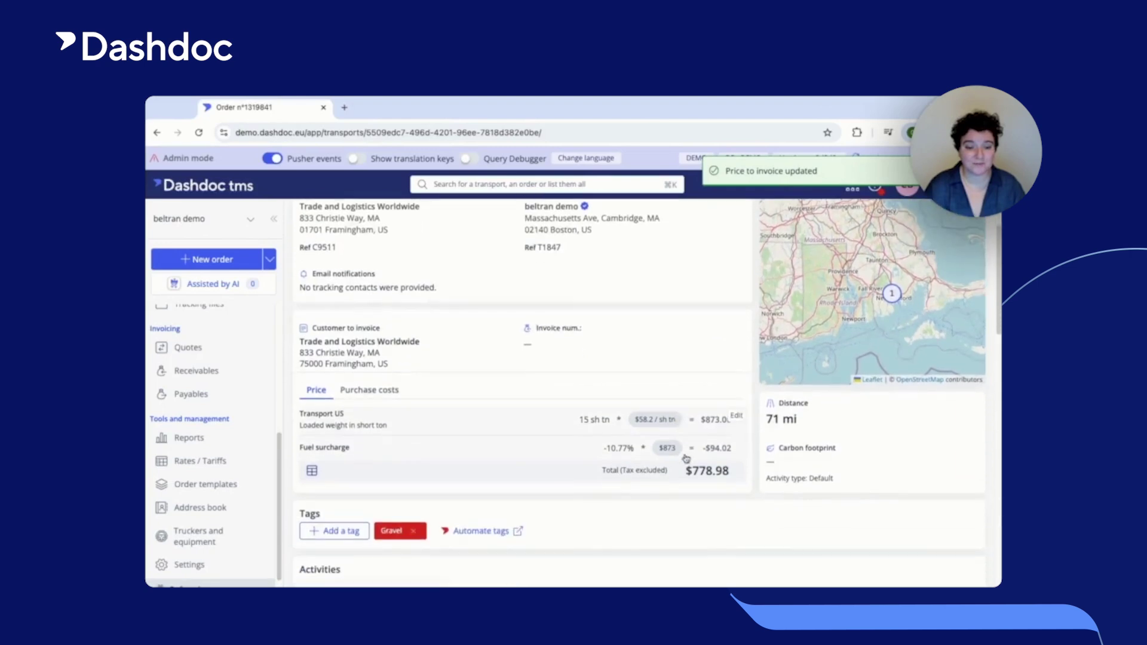
scroll(687, 459, down, 3)
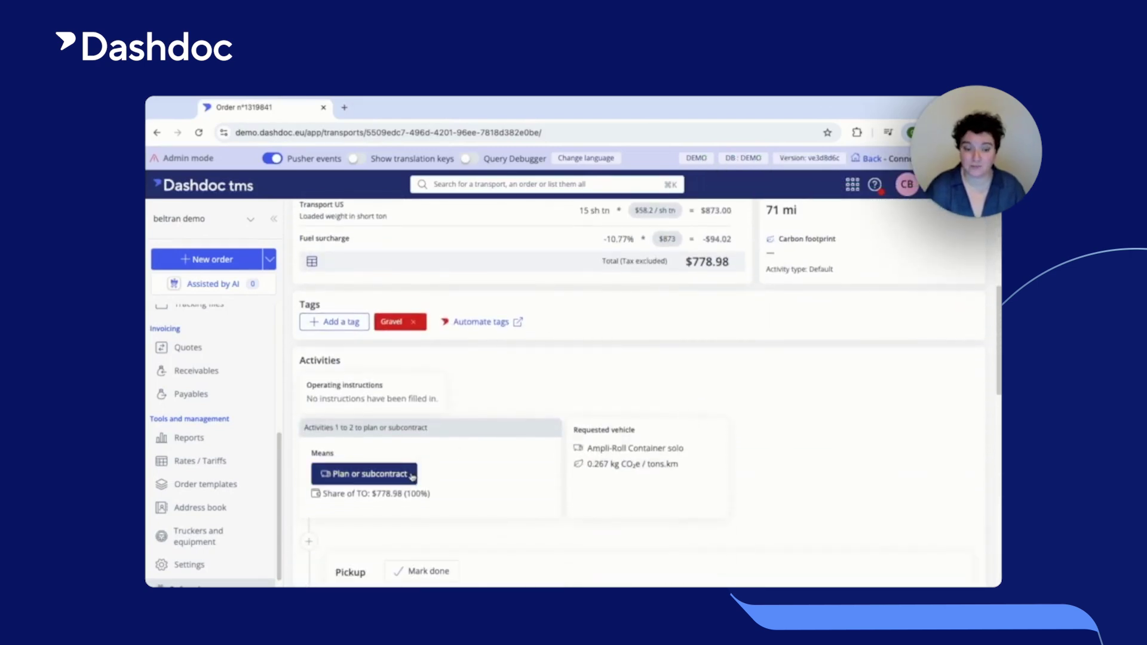
click(363, 474)
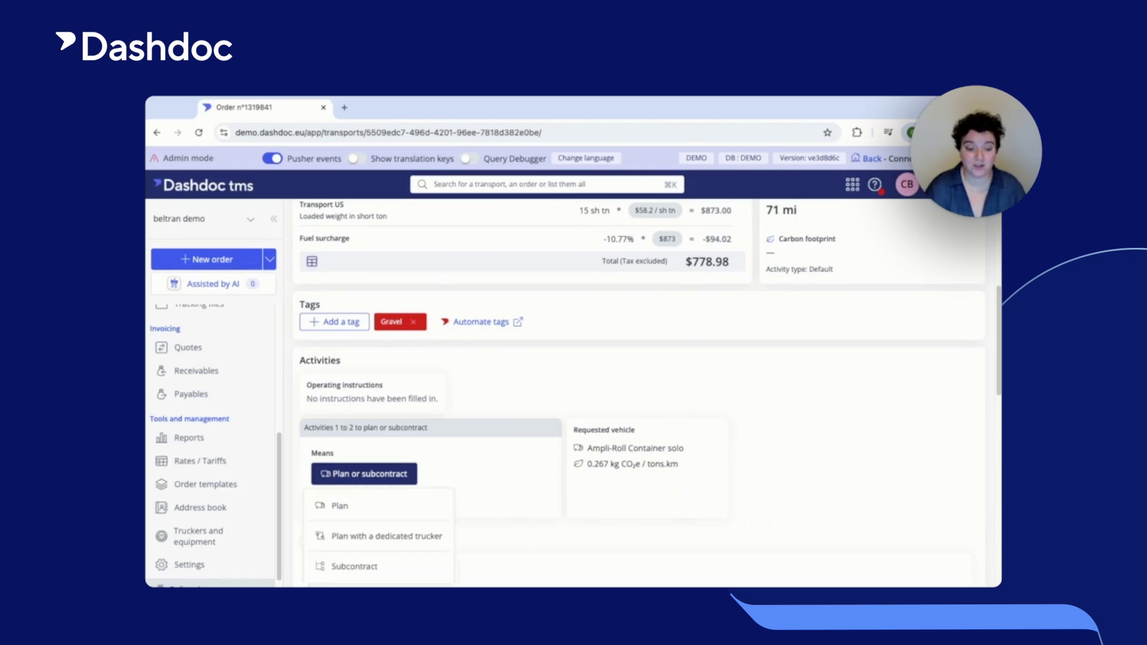
click(372, 566)
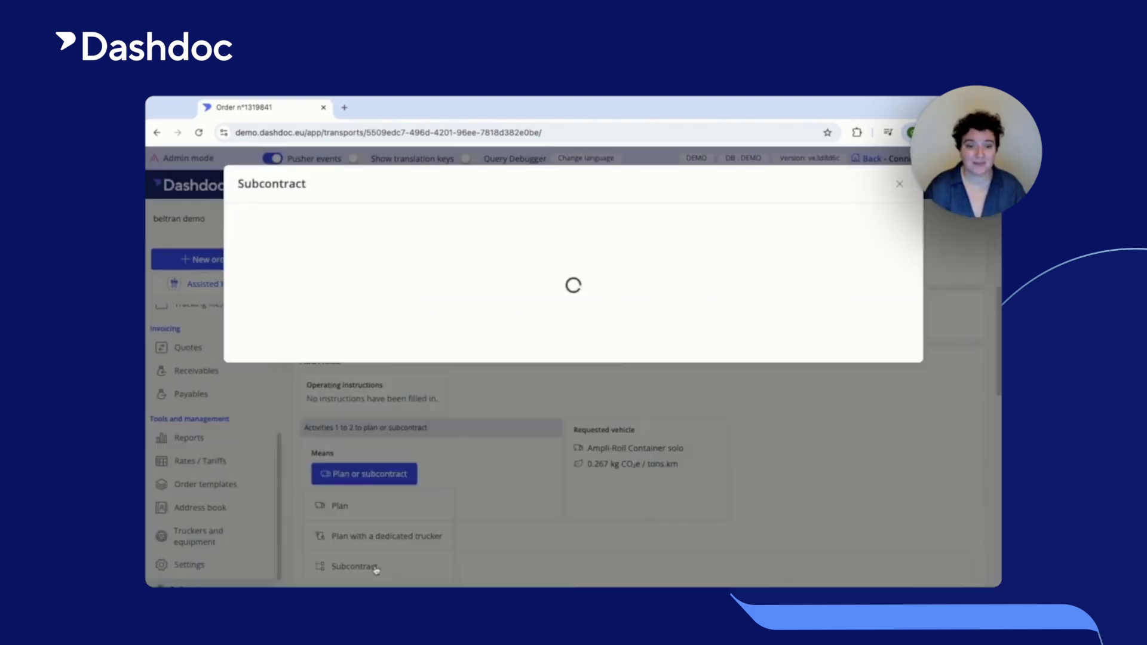
scroll(650, 323, down, 2)
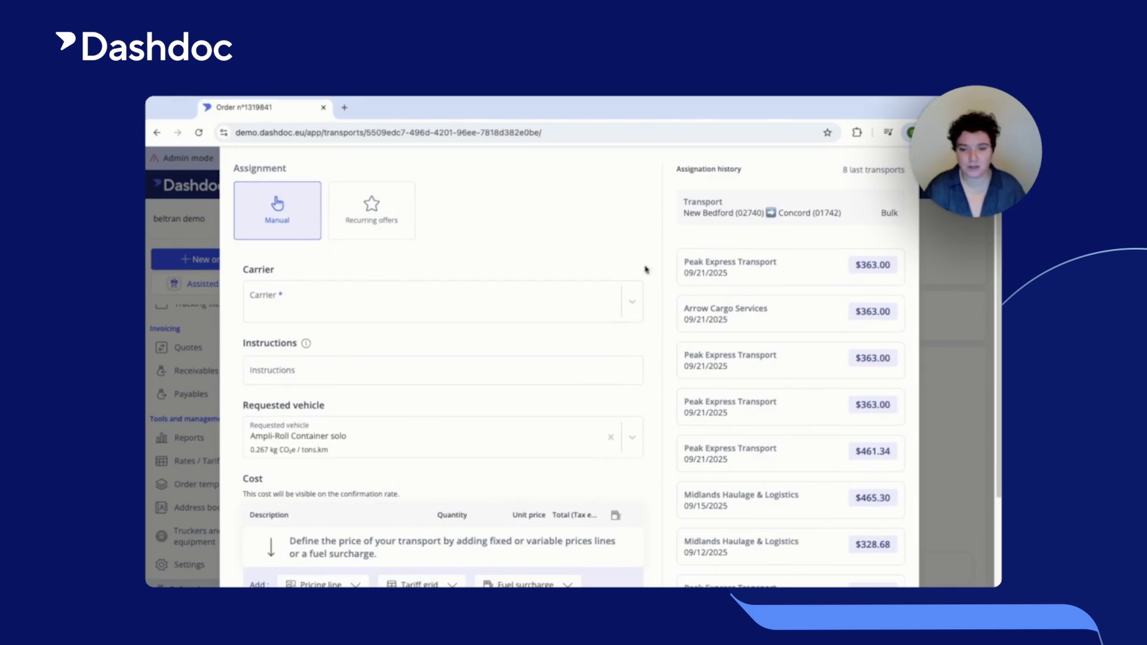
scroll(540, 248, up, 1)
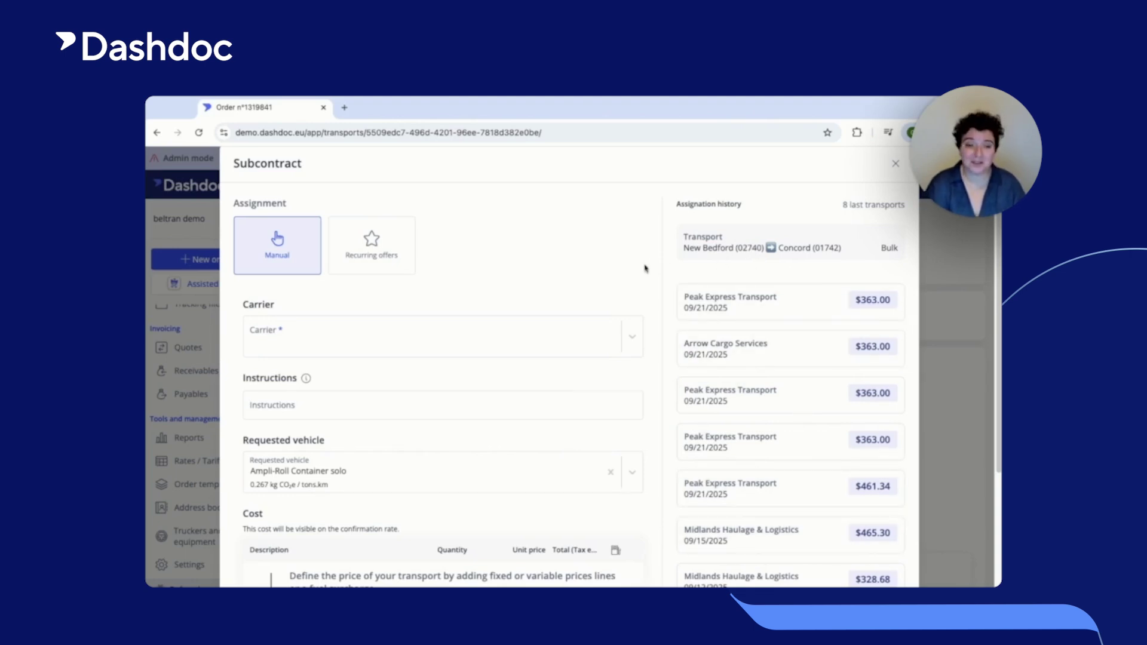
mouse_move(696, 279)
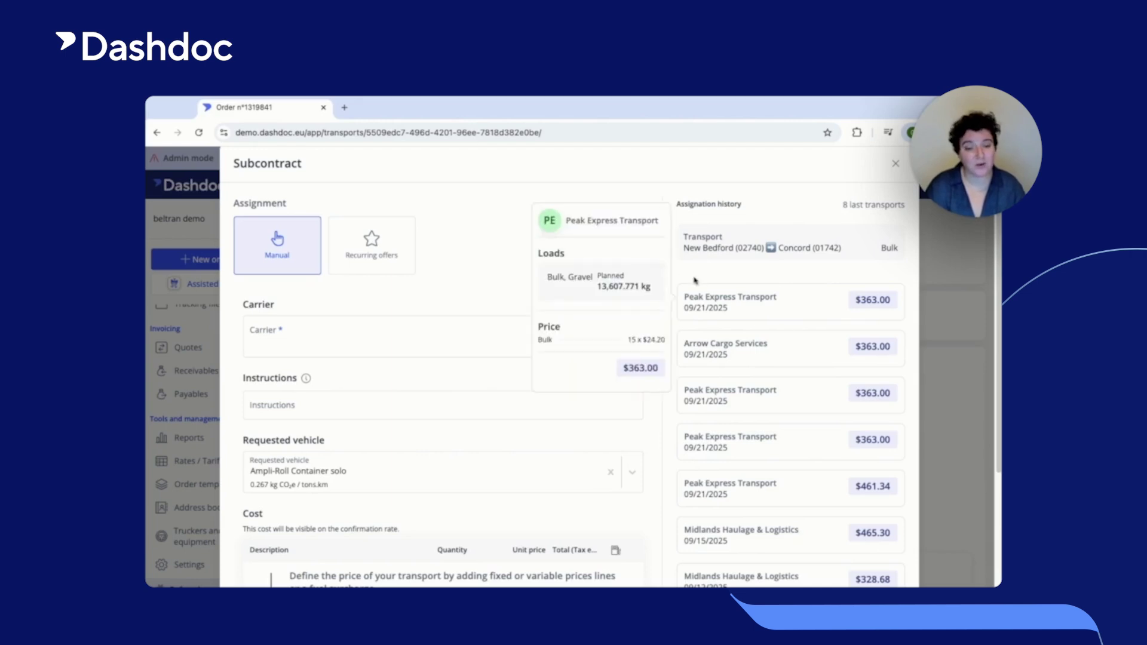
Step: Assign the order to Peak Express Transport from the $363.00 recurring offers, keeping the suggested carrier contact
click(397, 272)
scroll(396, 271, down, 1)
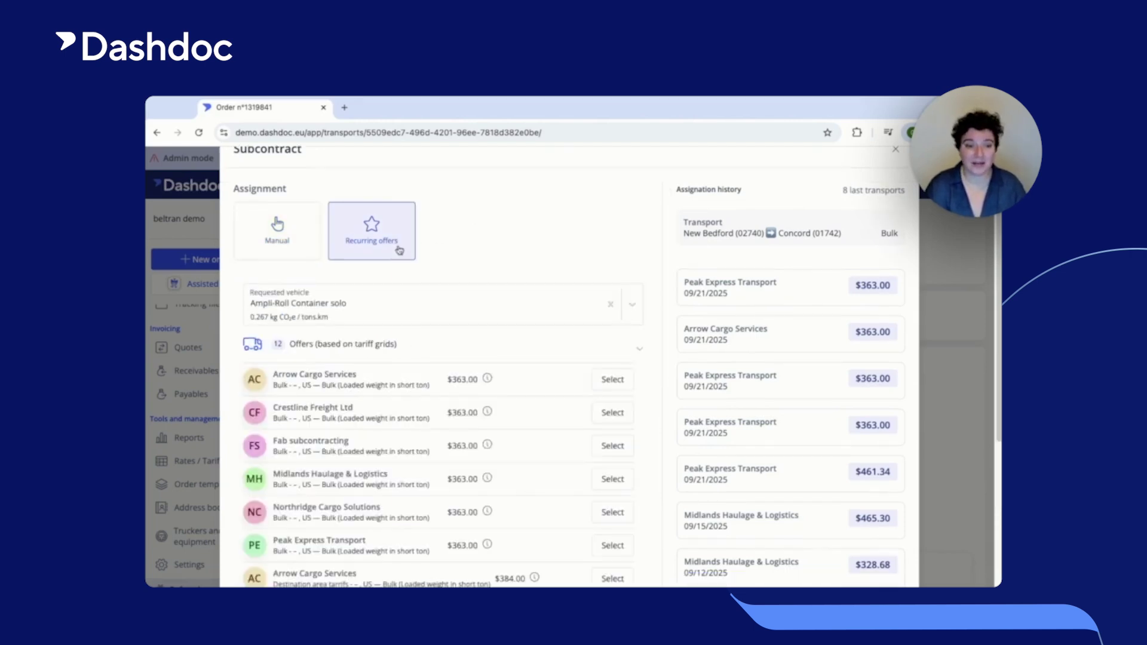
click(394, 305)
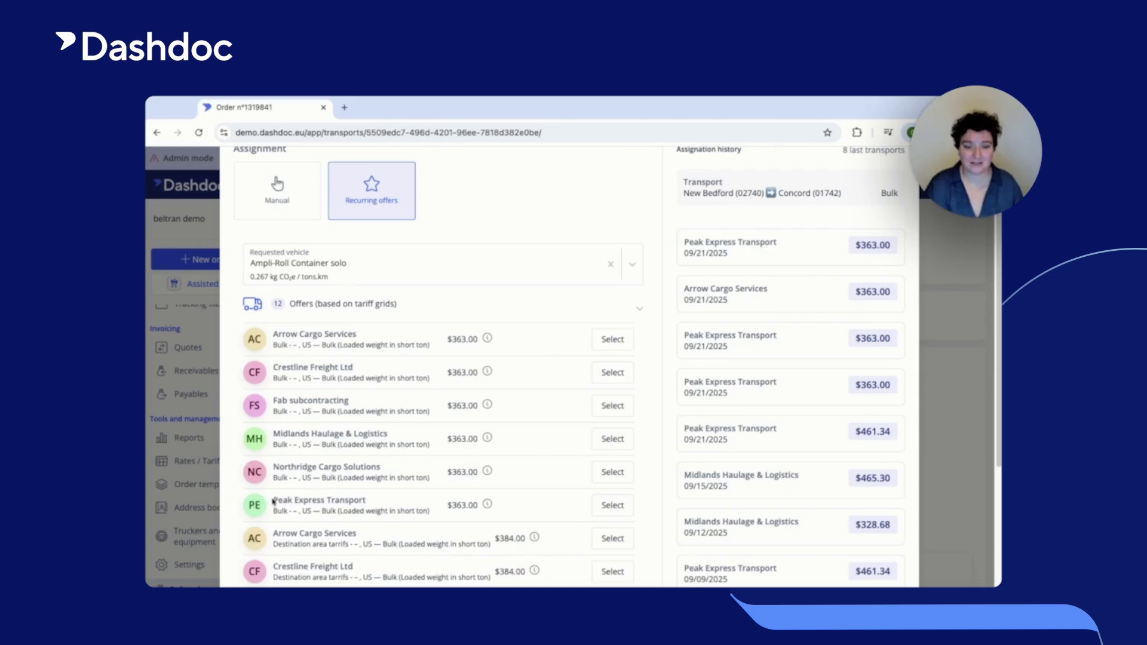
click(611, 505)
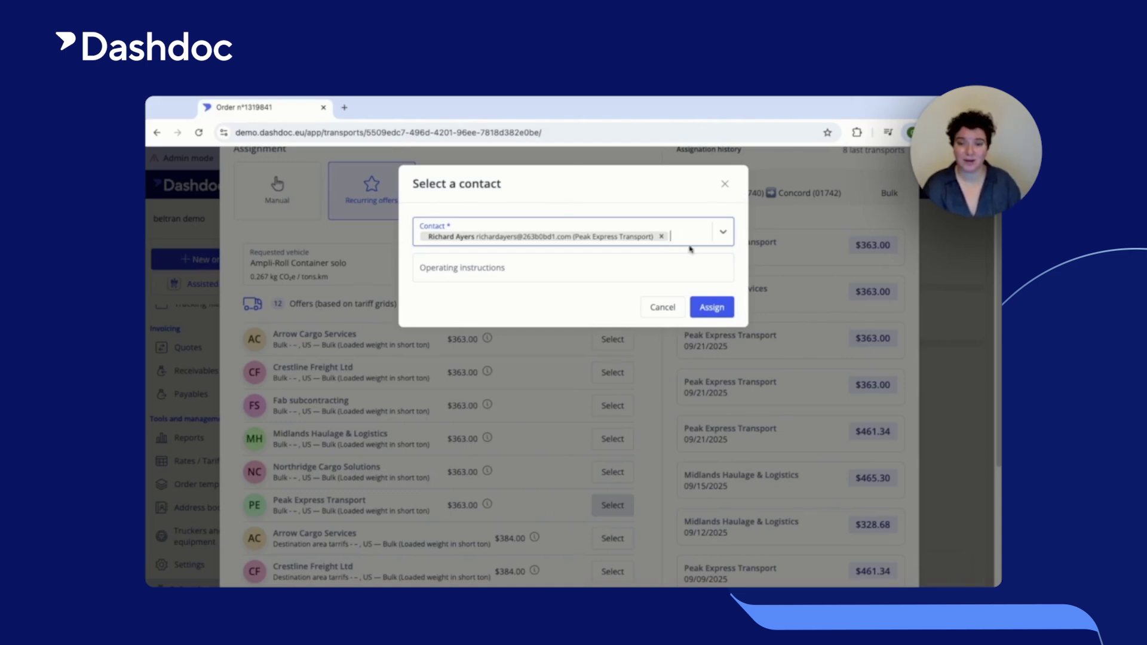
click(719, 309)
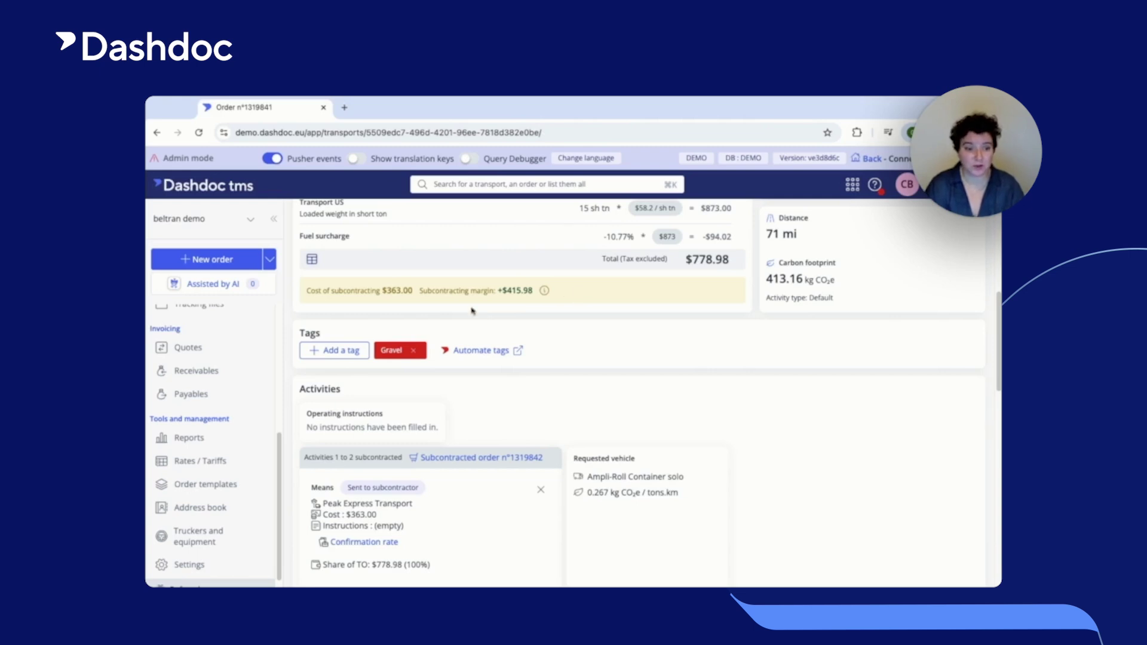
Step: Open the scheduler and choose the Charter view
scroll(215, 418, up, 5)
click(233, 351)
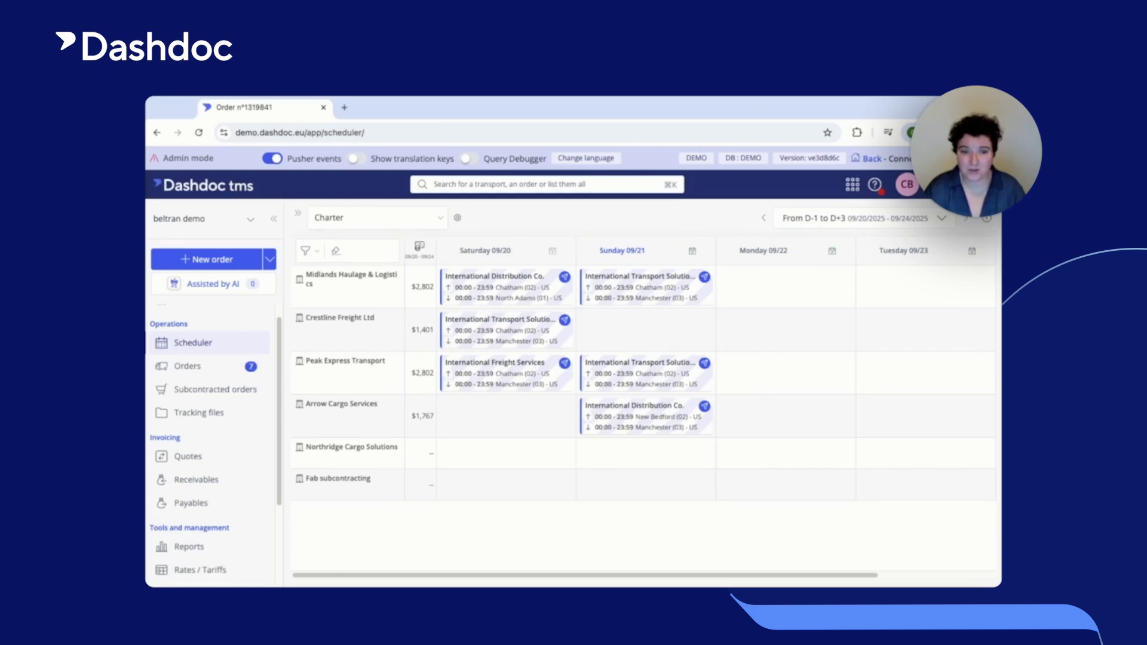
click(439, 221)
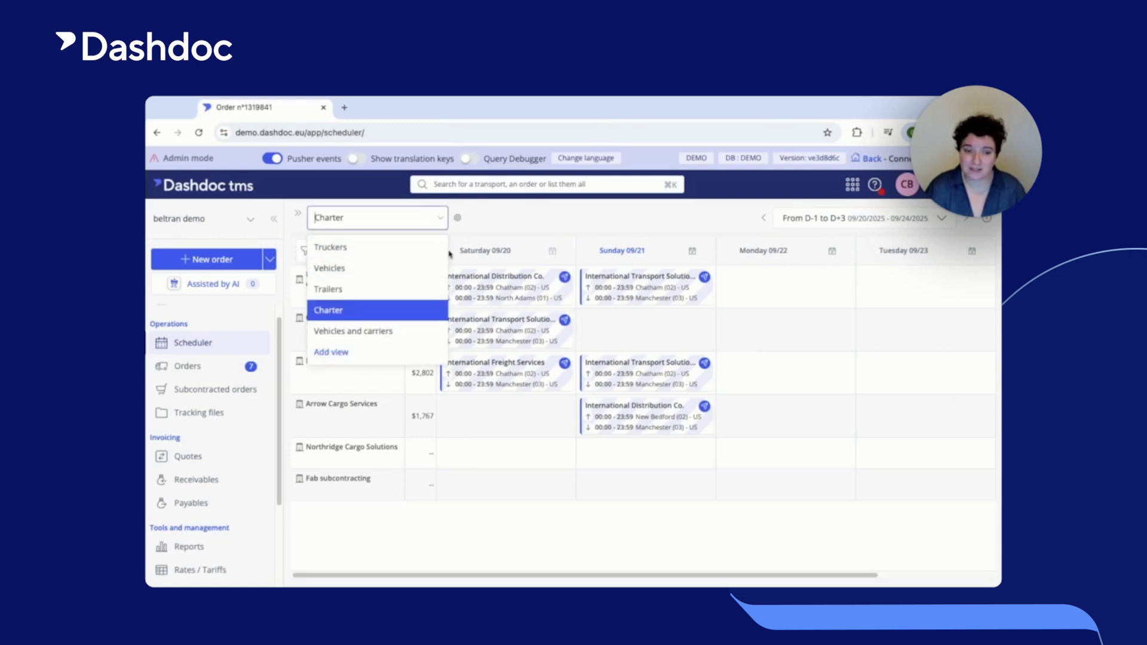
click(382, 317)
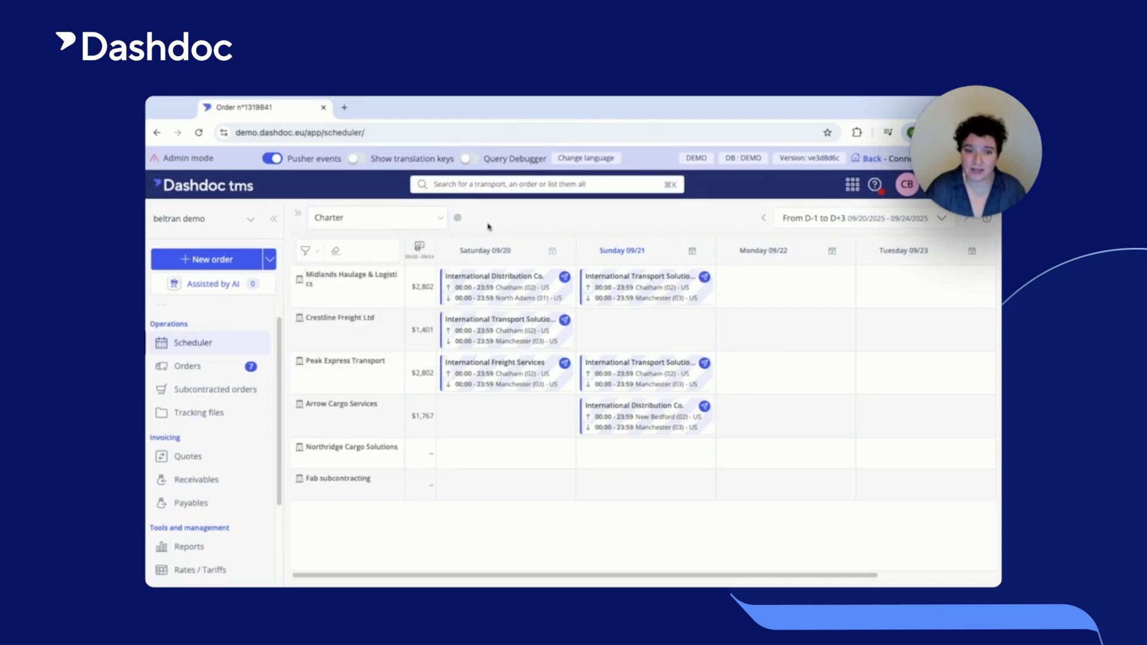
Step: Review the manually selected carriers in the Charter view's scheduler settings and save them
click(457, 217)
click(449, 246)
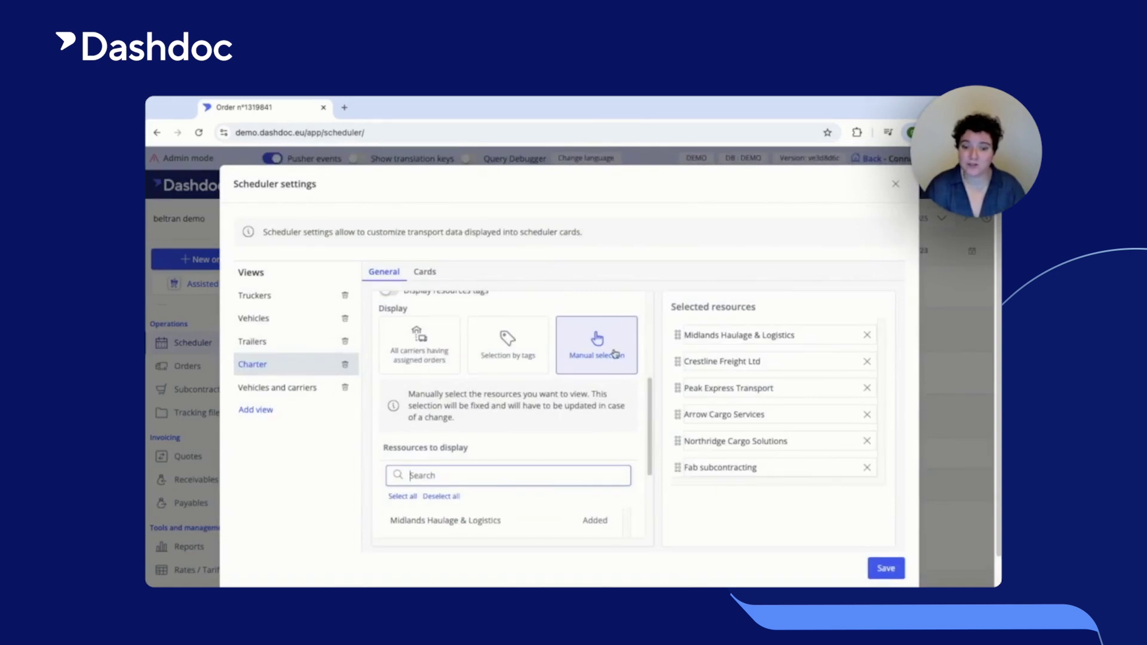
scroll(511, 474, down, 5)
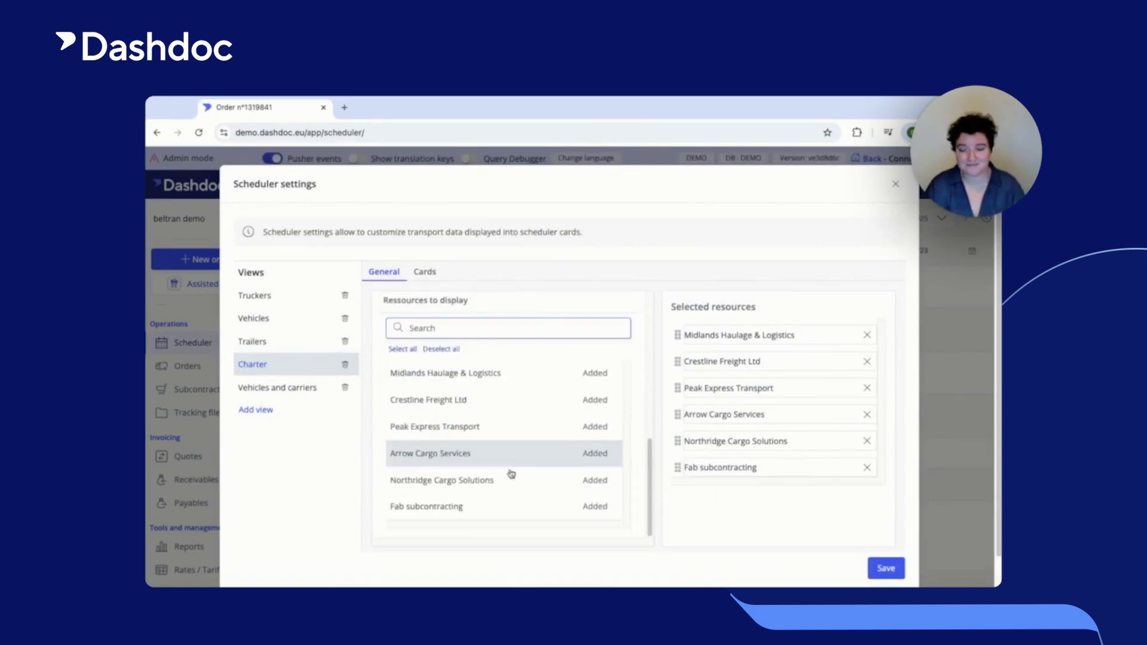
click(886, 568)
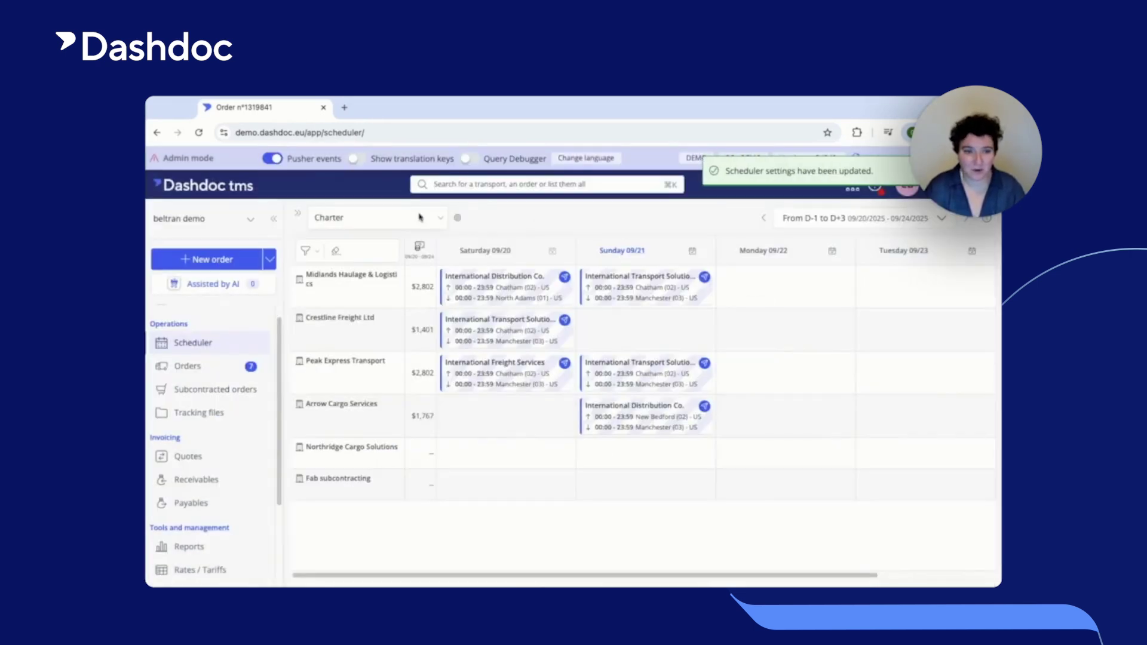
Step: Plan the gravel order to Concord with Arrow Cargo Services and the one to Manchester with Northridge Cargo Solutions on Saturday 09/20
click(297, 213)
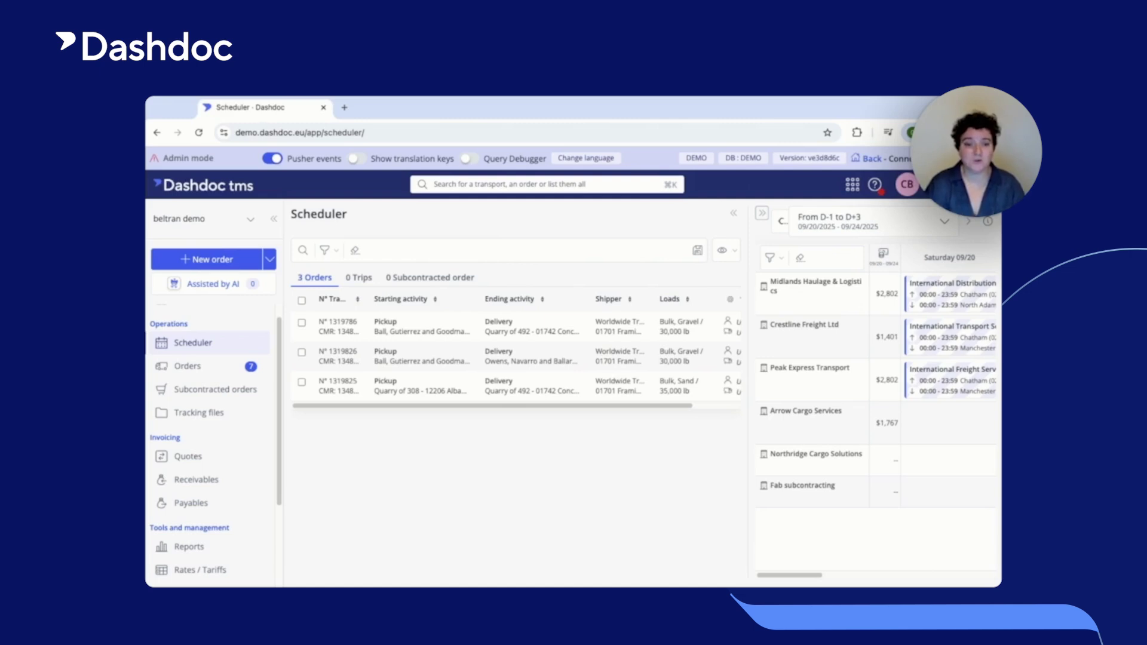
drag(425, 314, 950, 423)
drag(425, 330, 924, 450)
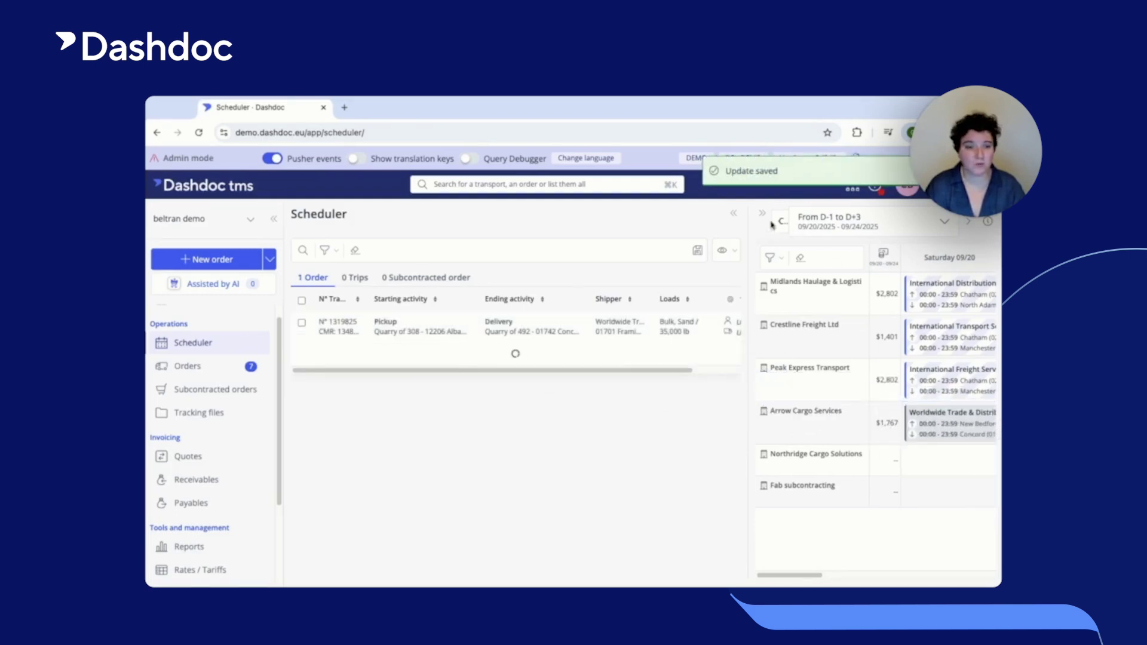
click(730, 216)
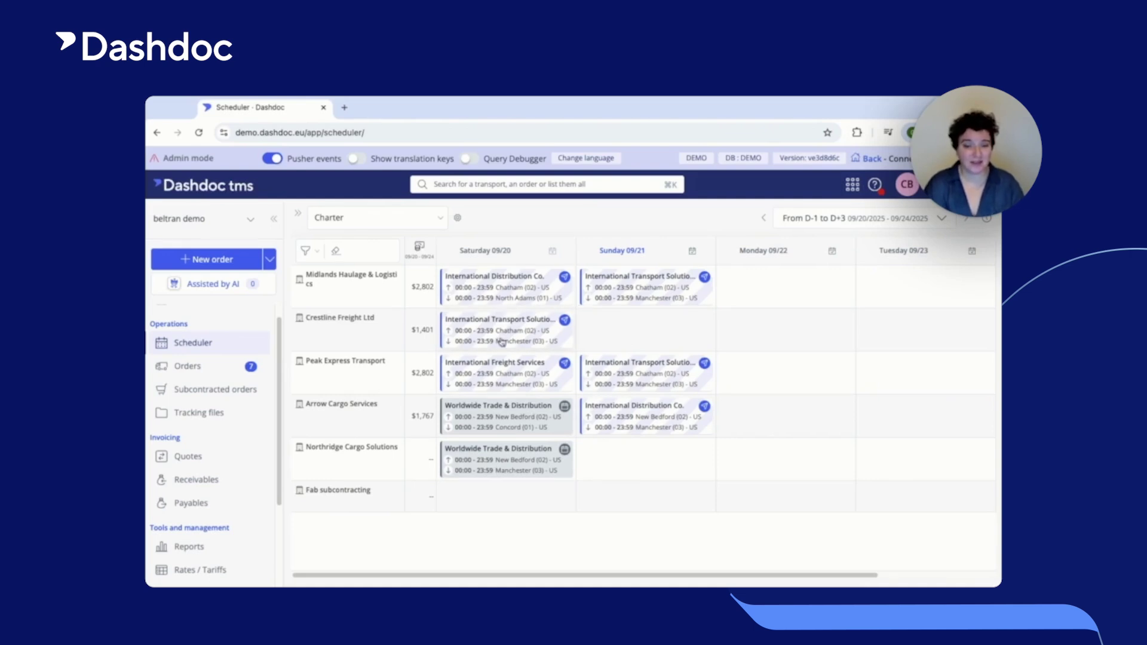
Step: Open the carrier Crestline Freight Ltd in the address book's partners and invite its biller contact
mouse_move(498, 470)
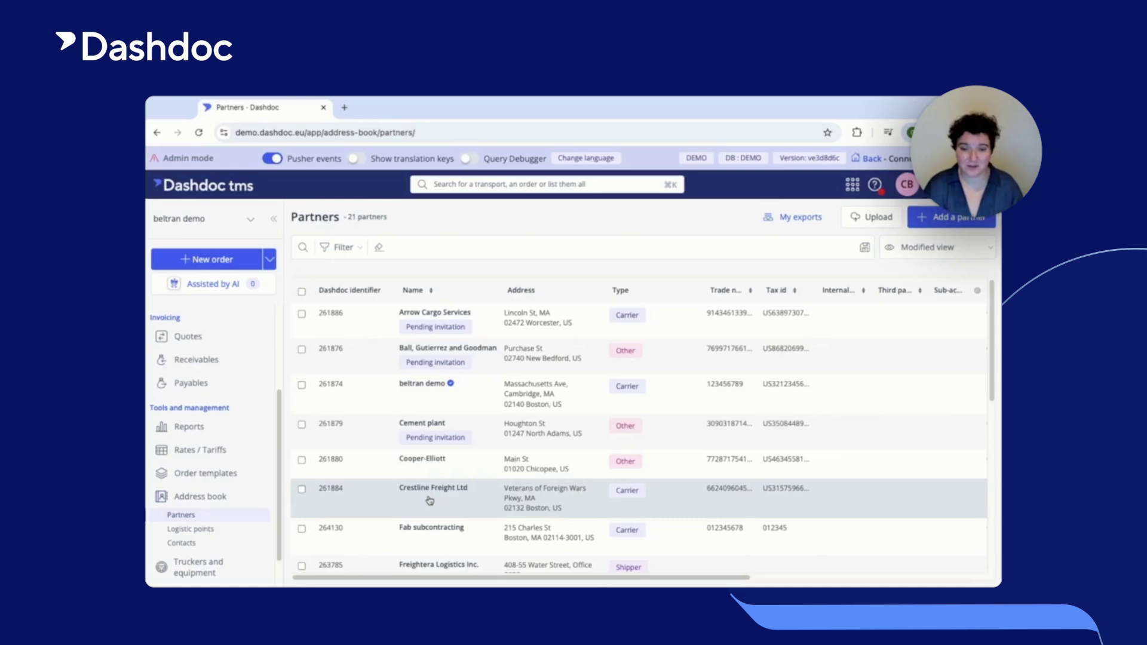
click(430, 501)
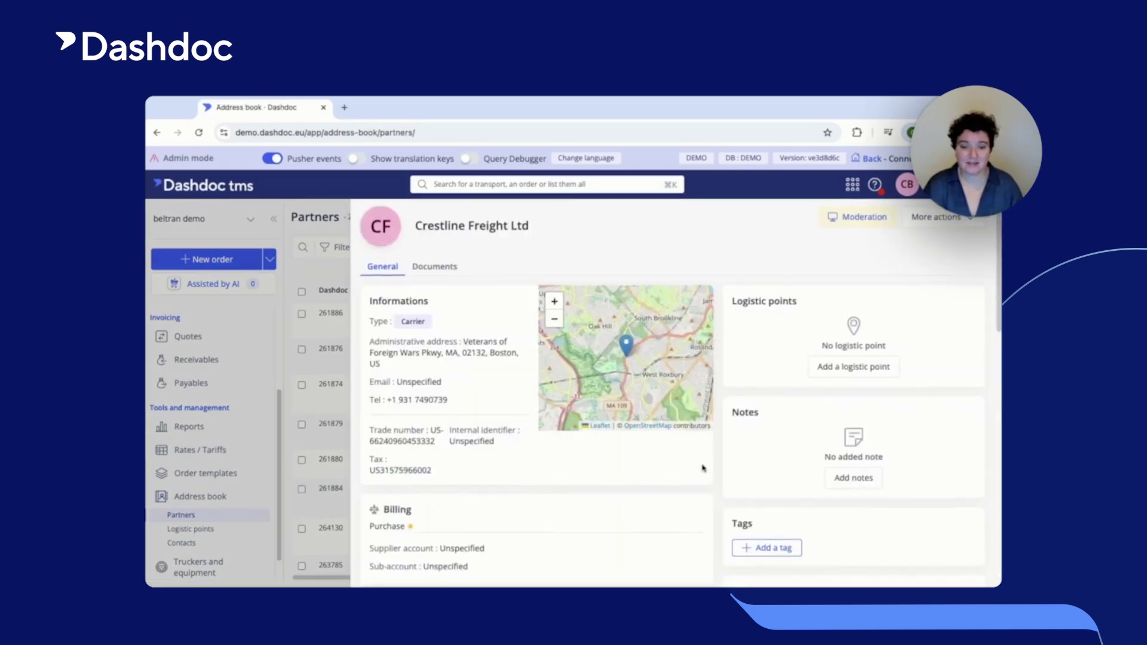
scroll(702, 468, down, 5)
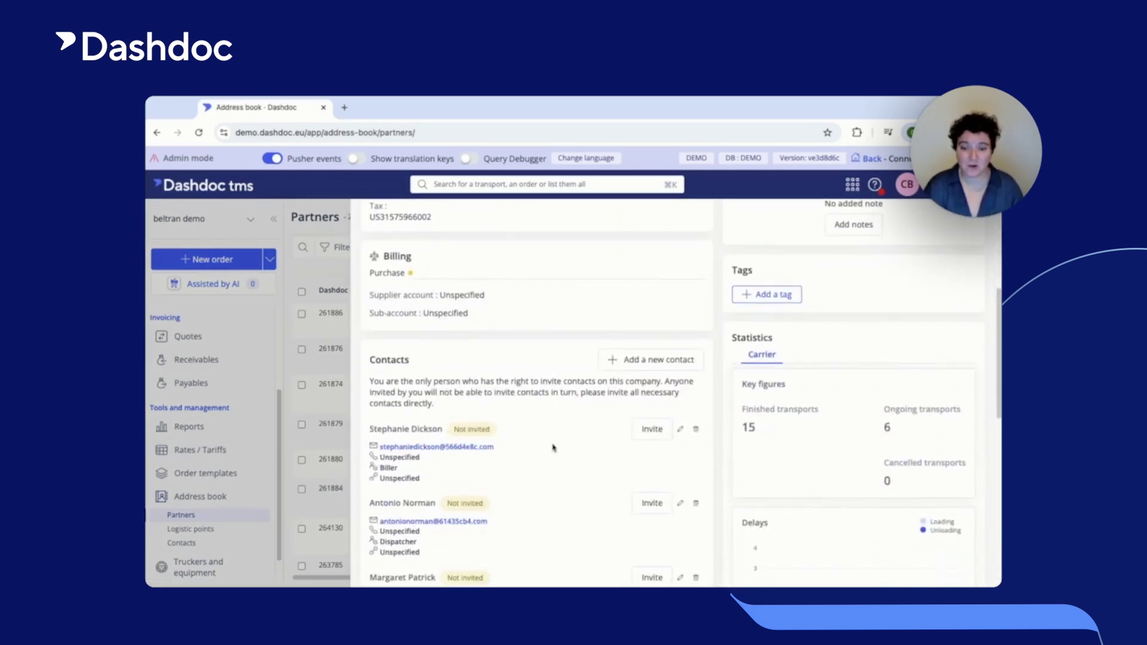
click(652, 431)
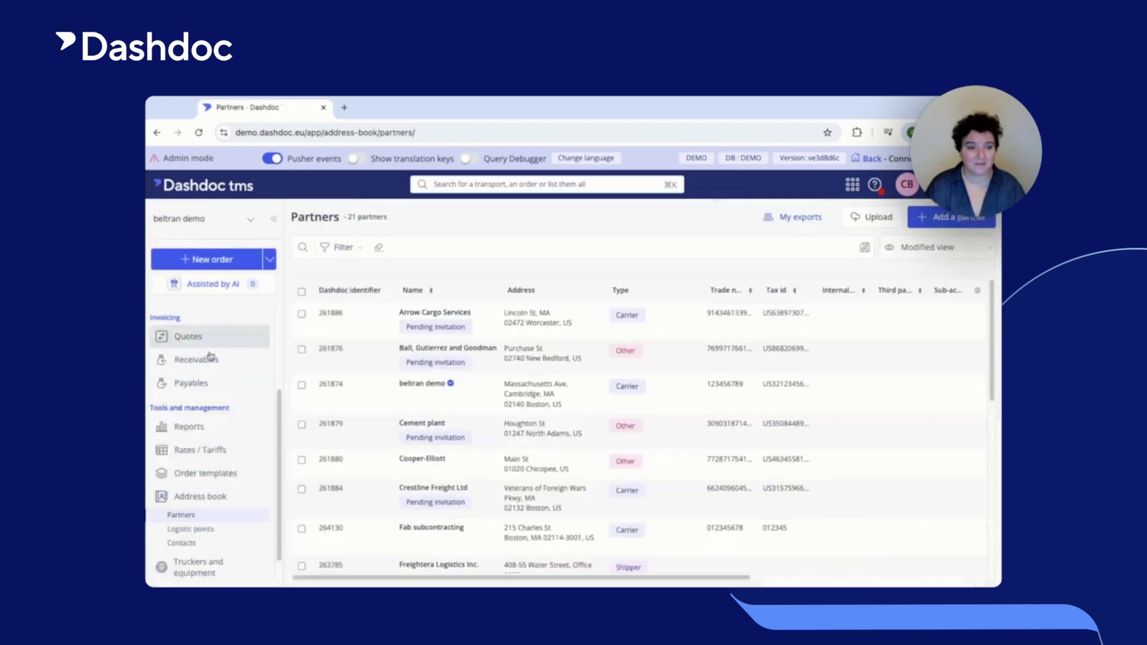
Step: Return to the scheduler and examine the carriers' planned and sent transports for 09/20 and 09/21
scroll(210, 358, up, 3)
click(207, 362)
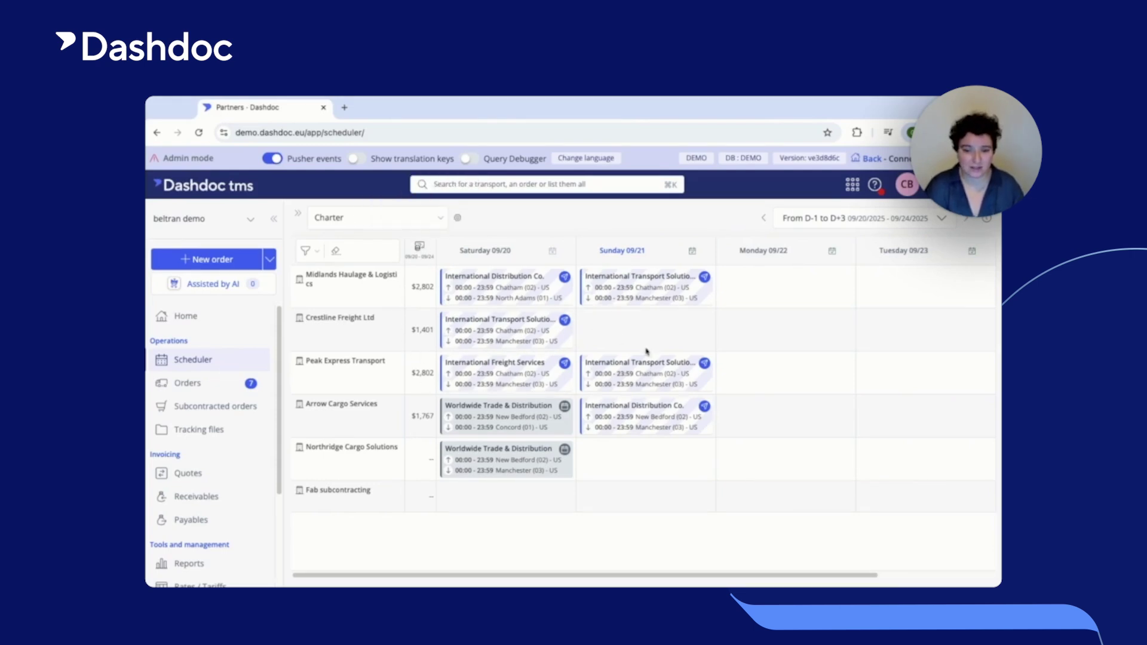
mouse_move(565, 418)
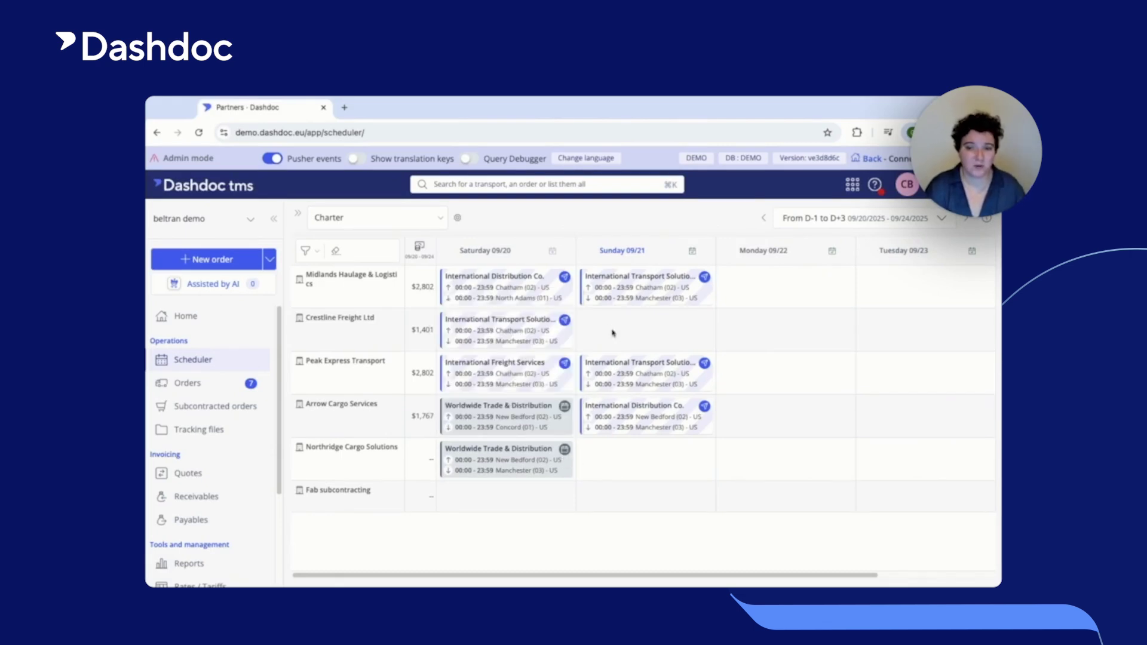
mouse_move(694, 255)
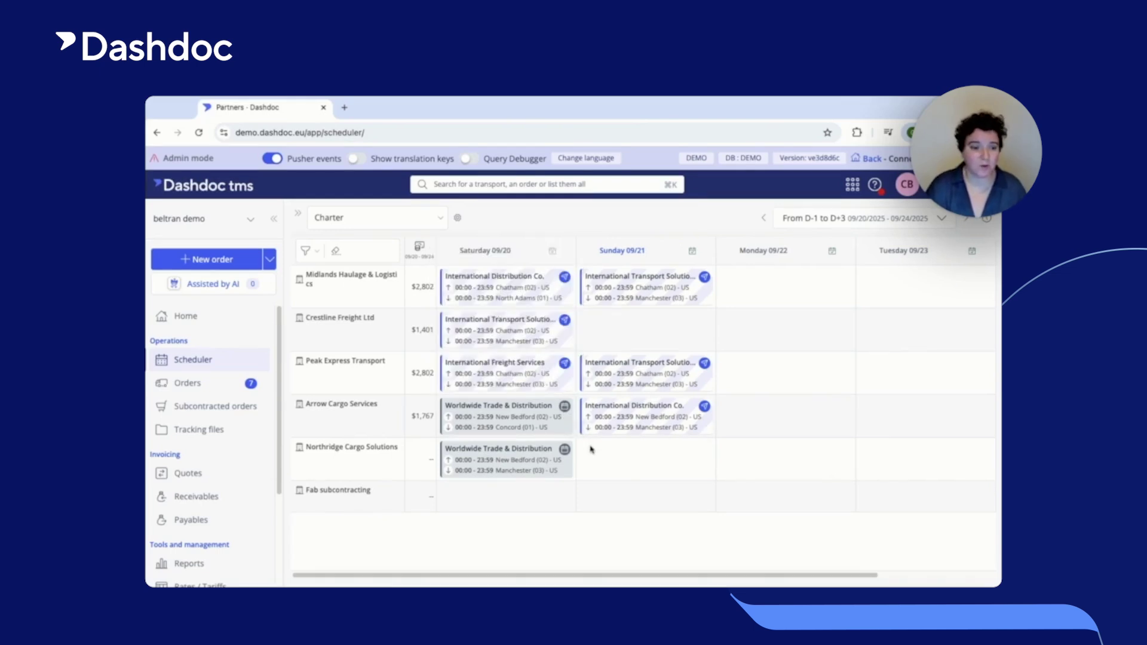
Step: Open all subcontracted orders and select the most recent Peak Express Transport order, delivering to Quarry of 492 in Concord
click(205, 412)
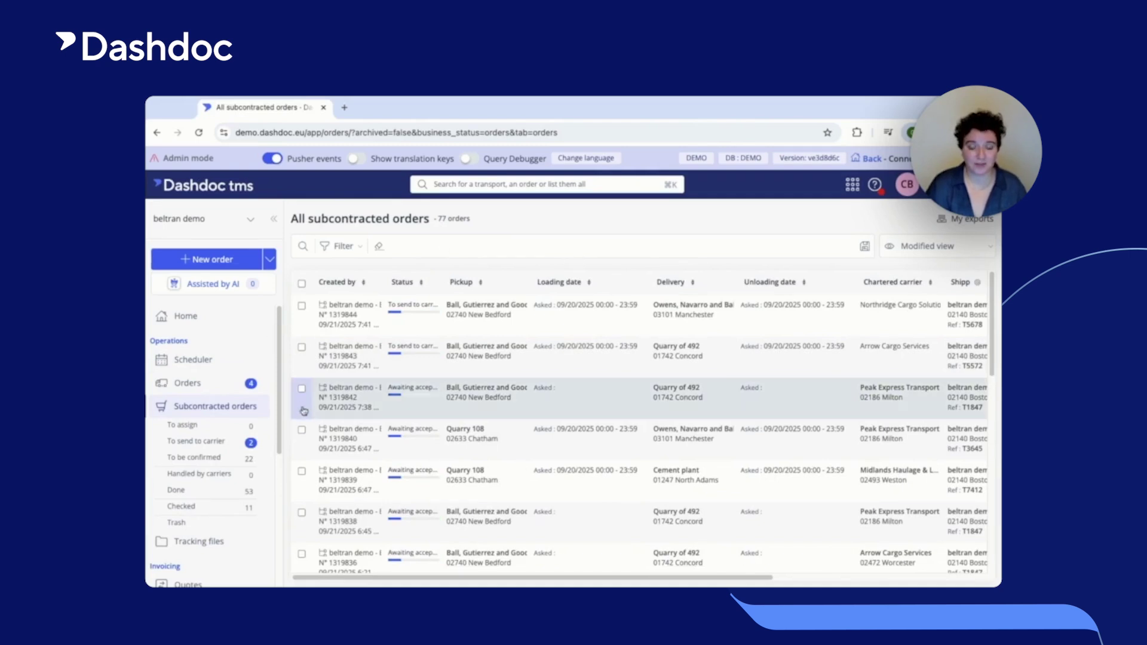
click(301, 389)
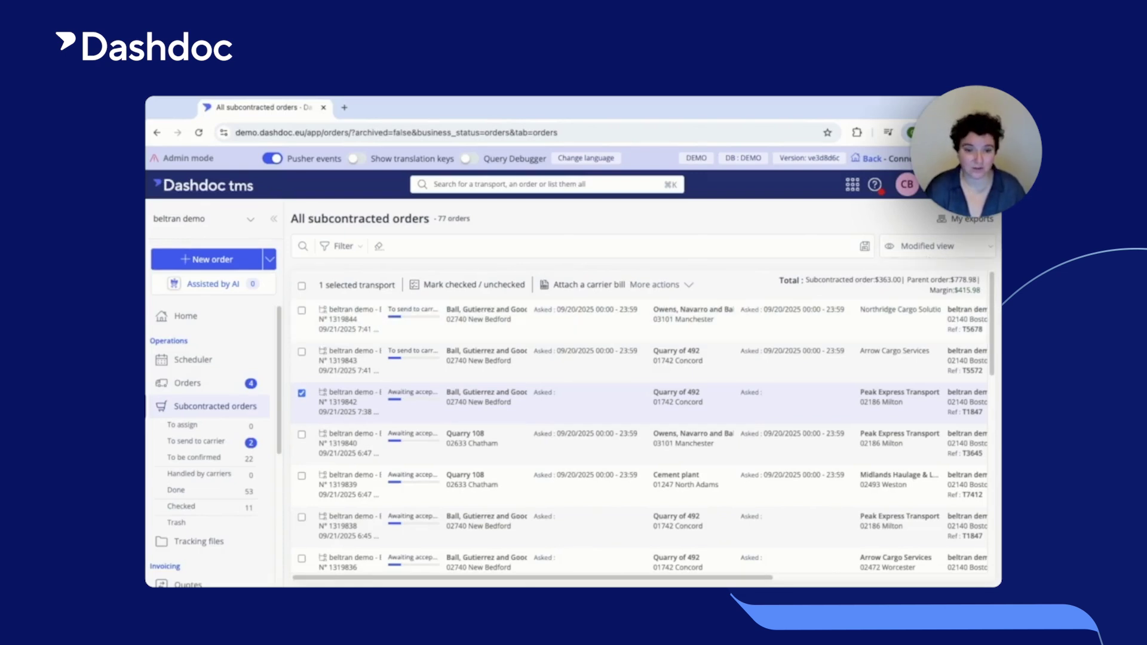
Step: Select all listed subcontracted orders, and view the filter and saved-view options of the Subcontracting report
click(302, 285)
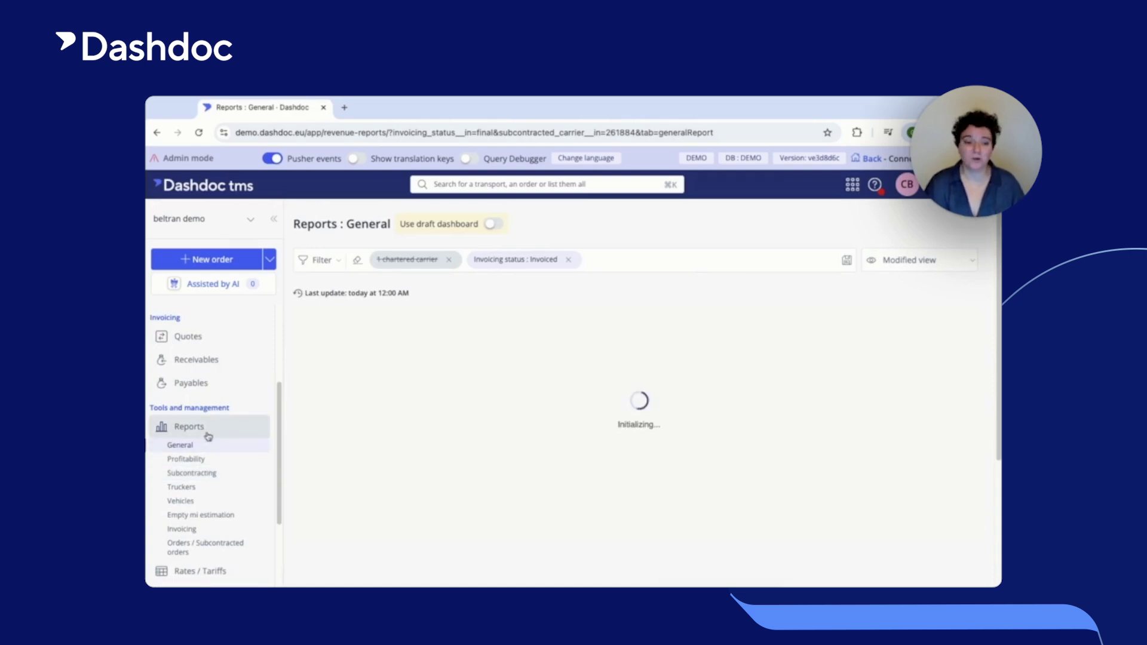
click(202, 474)
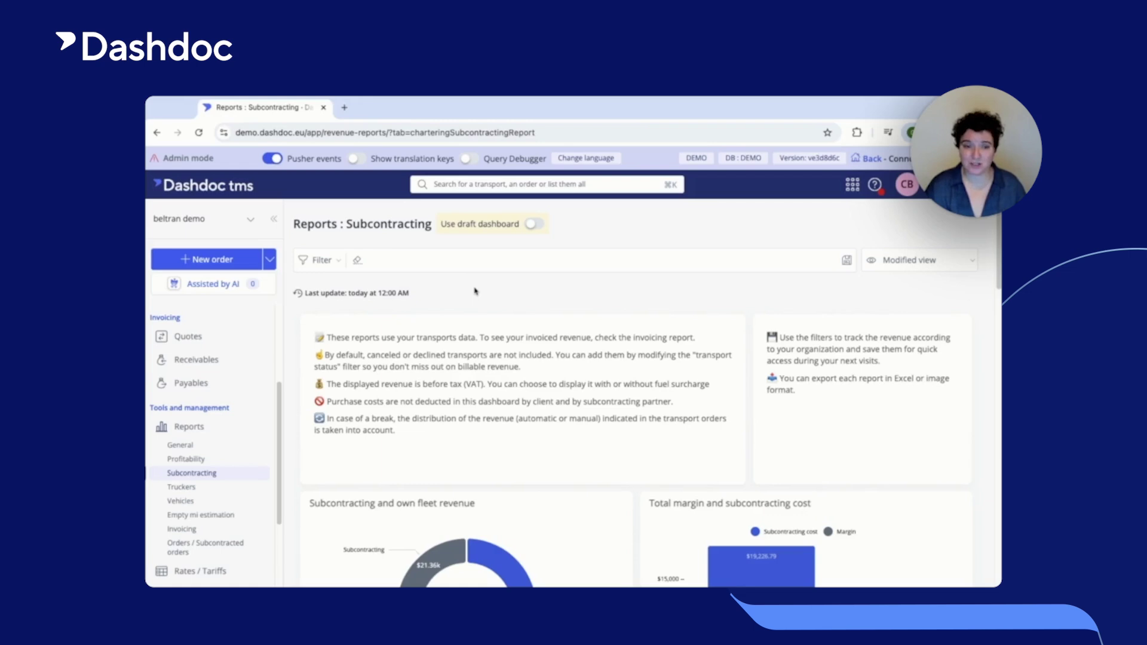
click(326, 267)
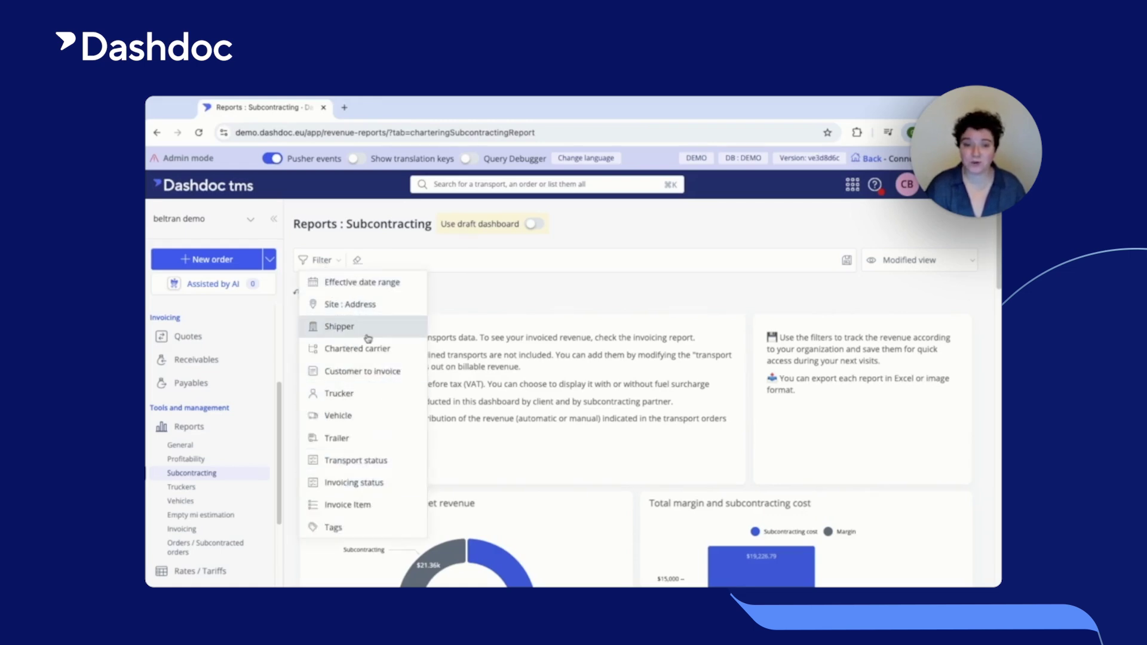
click(815, 256)
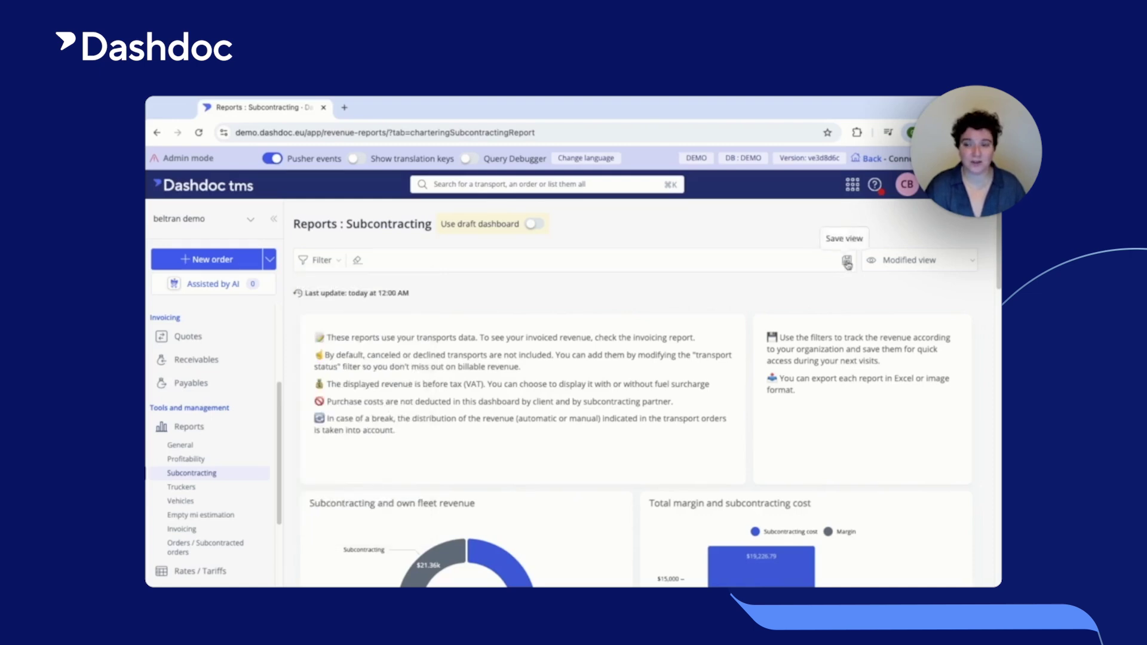
click(902, 265)
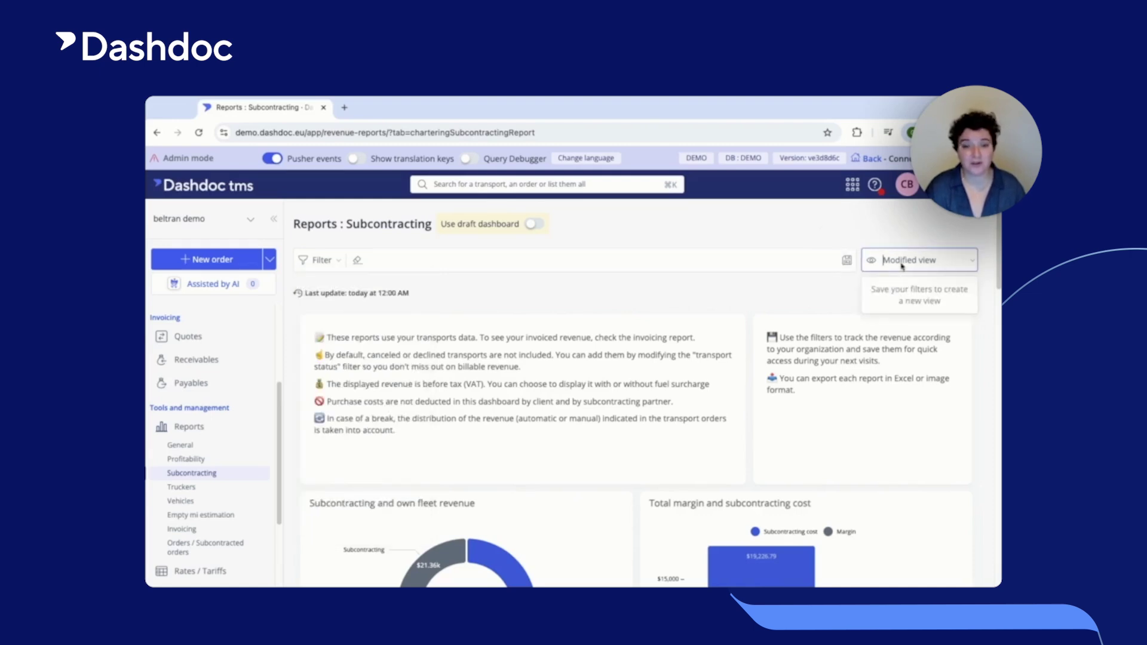
Step: View the download options of the Subcontracting and own fleet revenue chart, and examine the report's tables by partner, client and included transport
scroll(669, 268, down, 4)
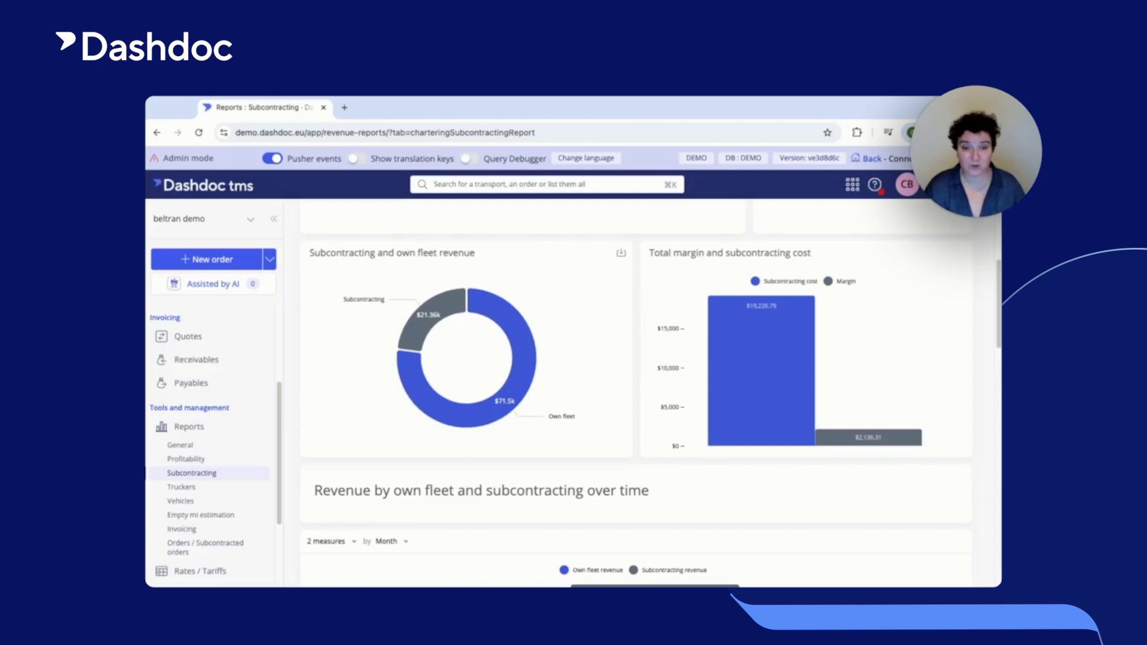
click(621, 253)
scroll(622, 256, down, 3)
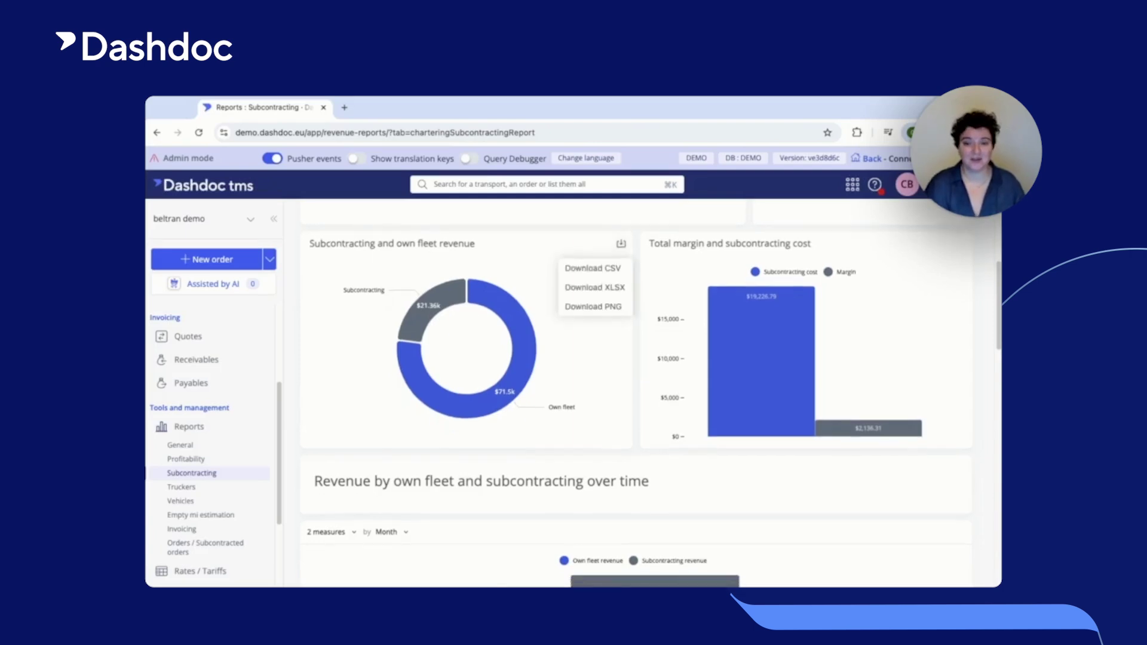
scroll(621, 257, up, 3)
click(622, 272)
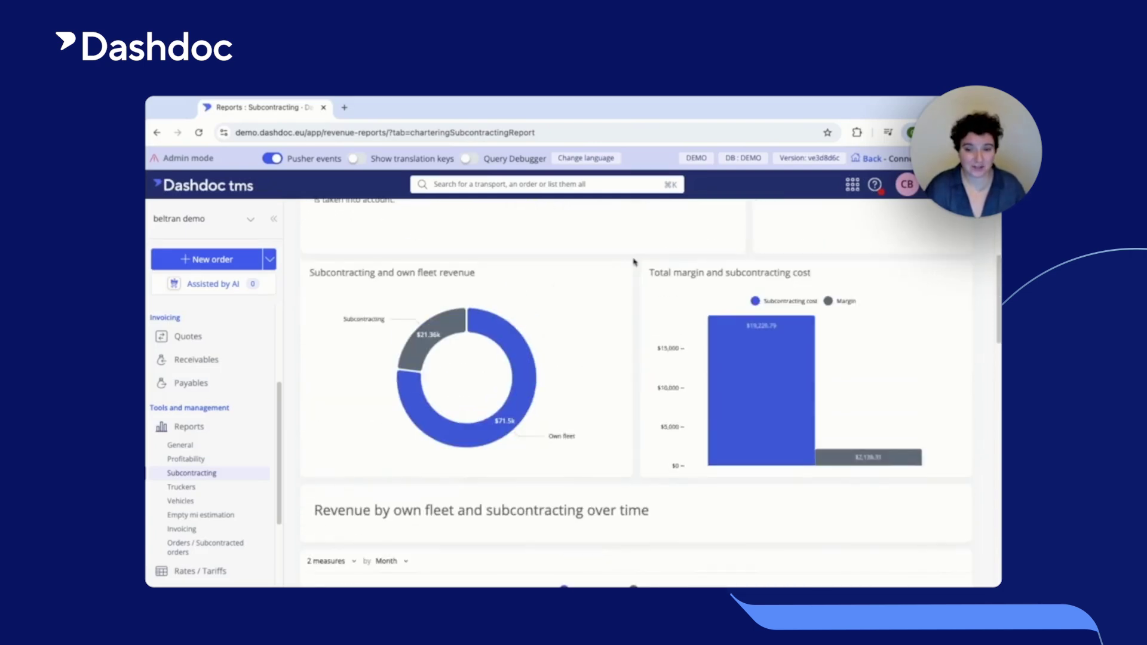
click(624, 273)
scroll(625, 273, down, 15)
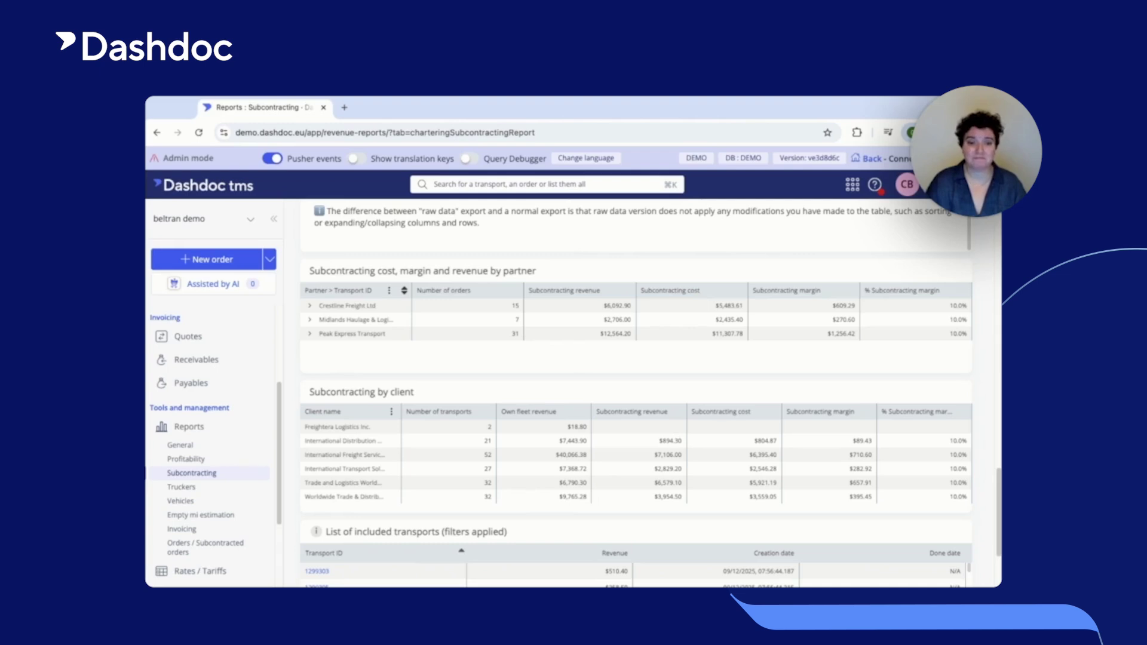
scroll(637, 394, down, 3)
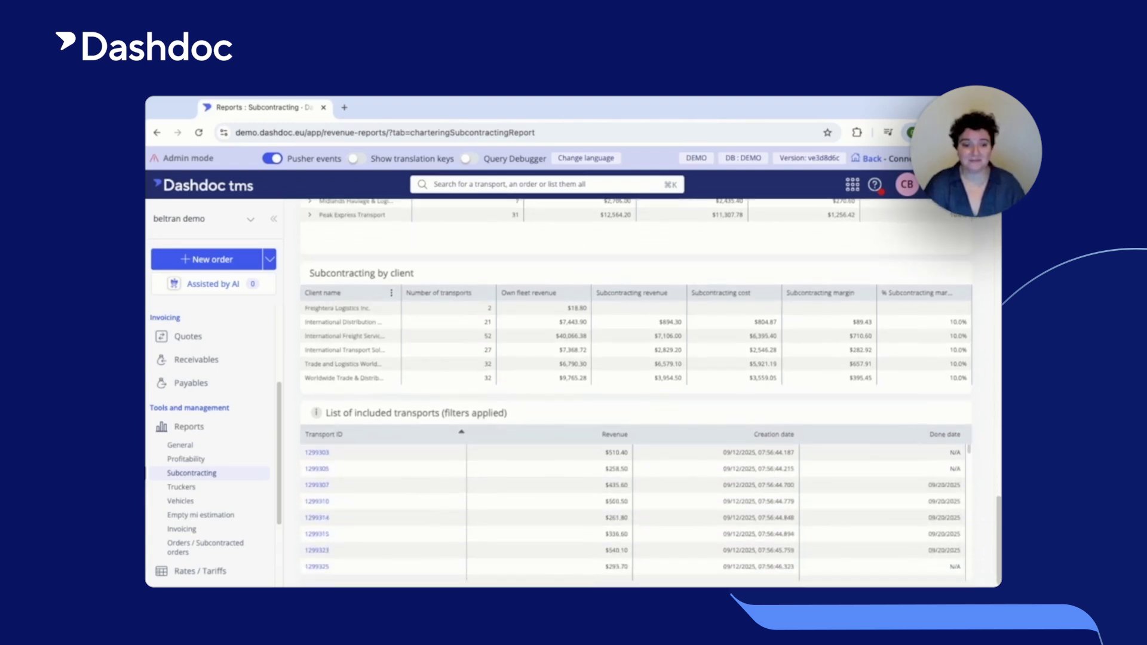
scroll(636, 394, down, 1)
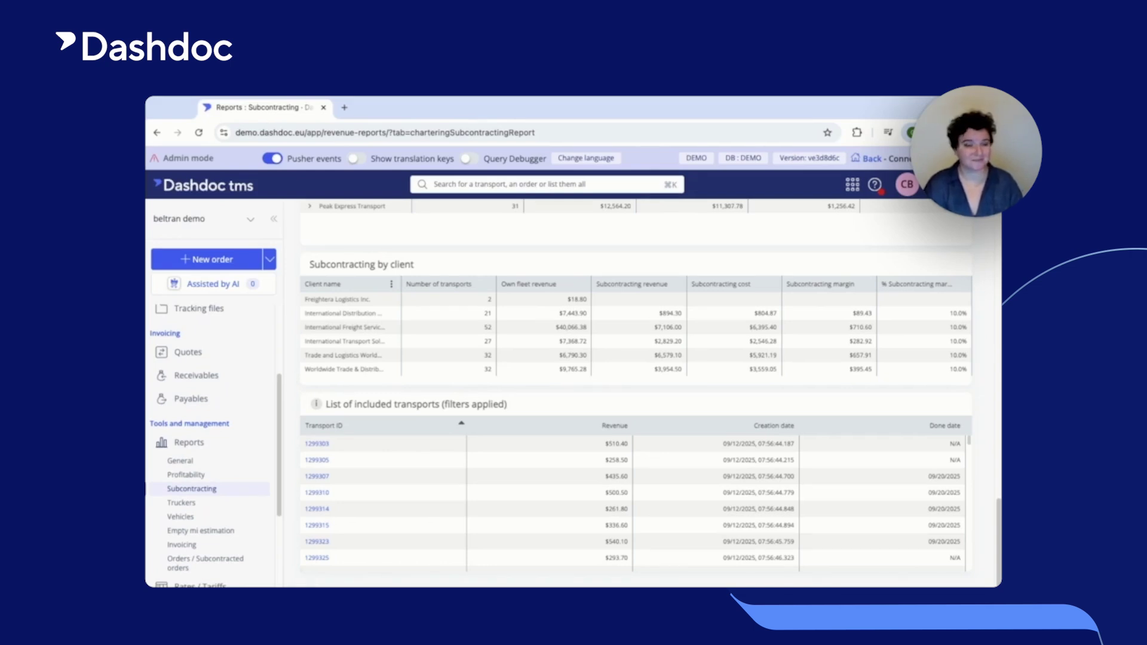
Step: Select all the done subcontracted orders and open their export options, including adding a custom export
scroll(246, 375, up, 2)
click(242, 366)
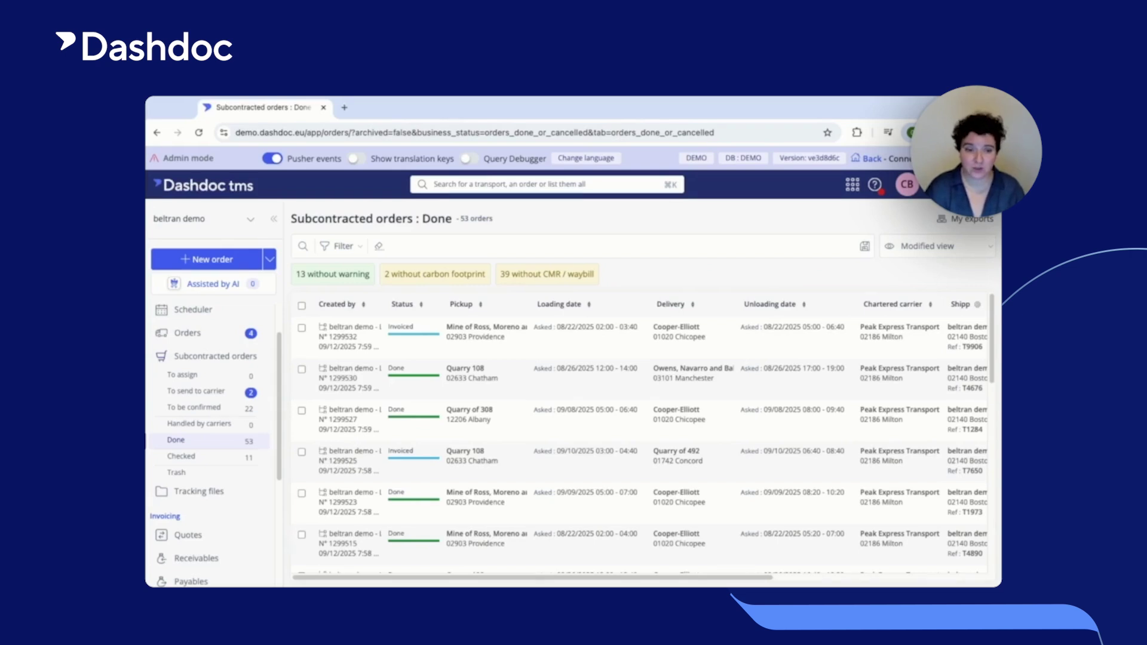
click(301, 307)
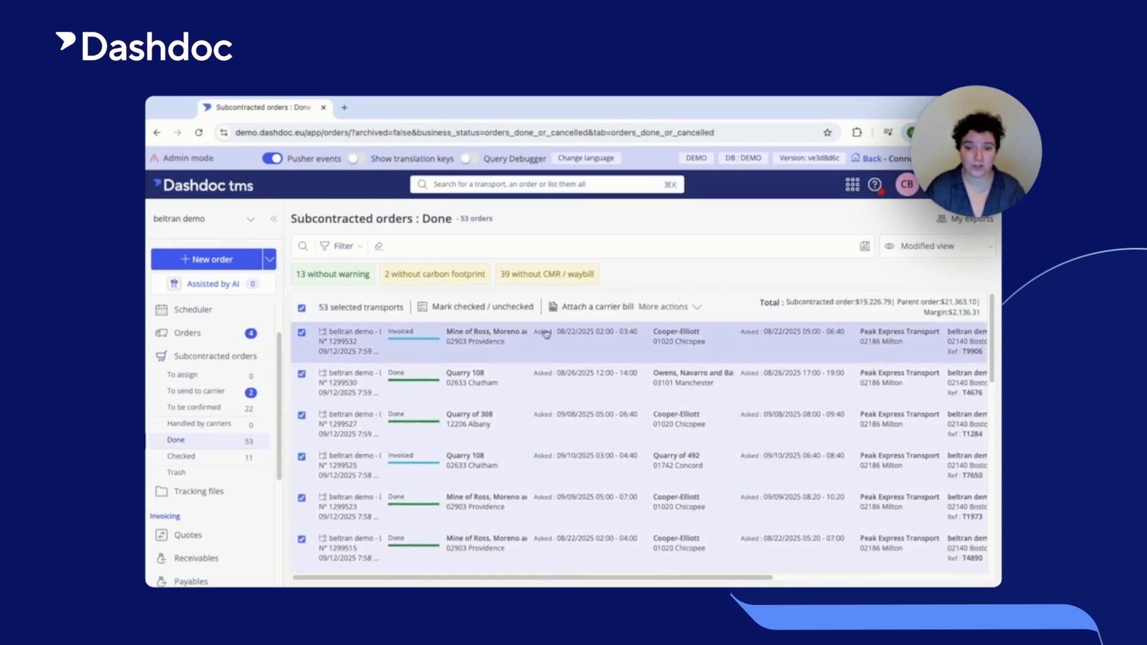
click(671, 308)
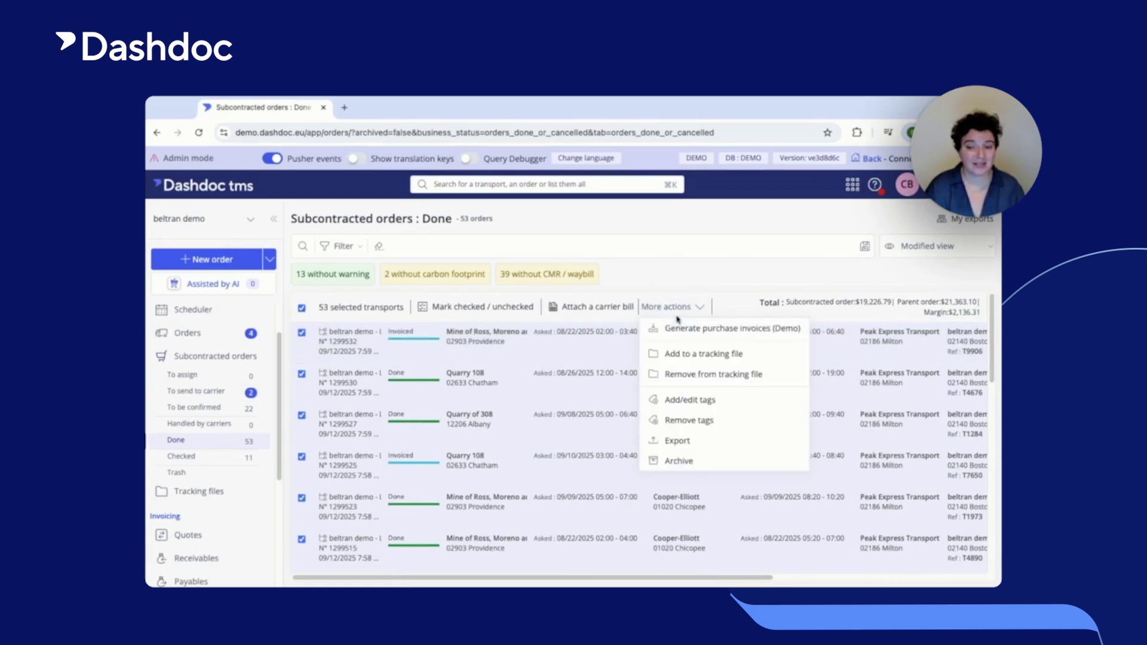
click(689, 443)
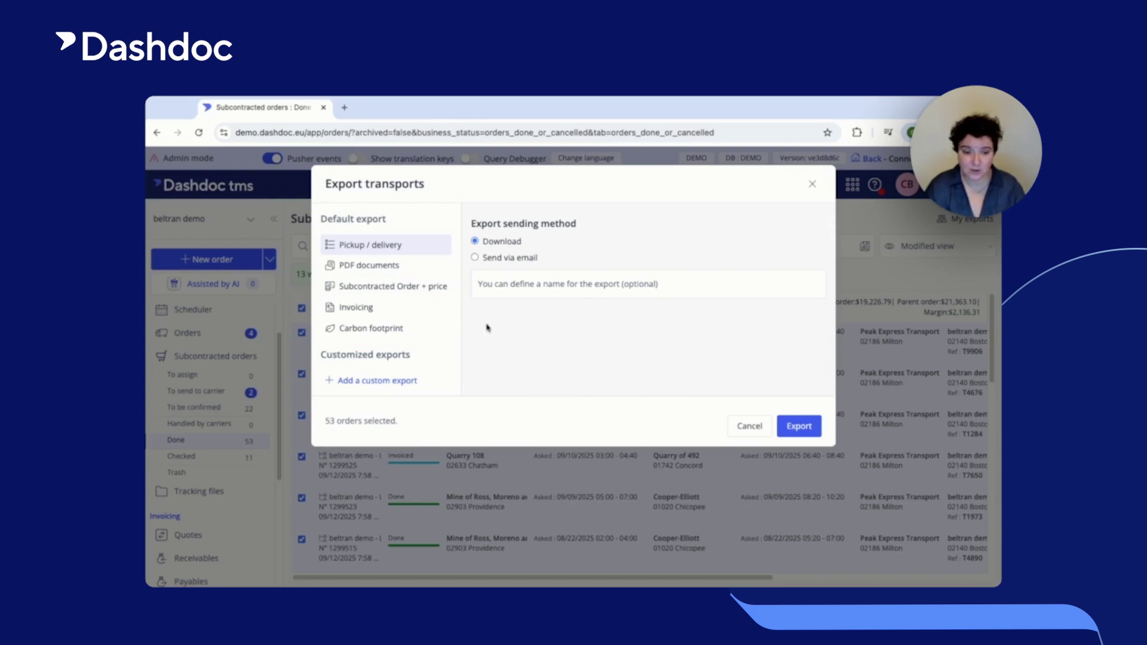
click(410, 383)
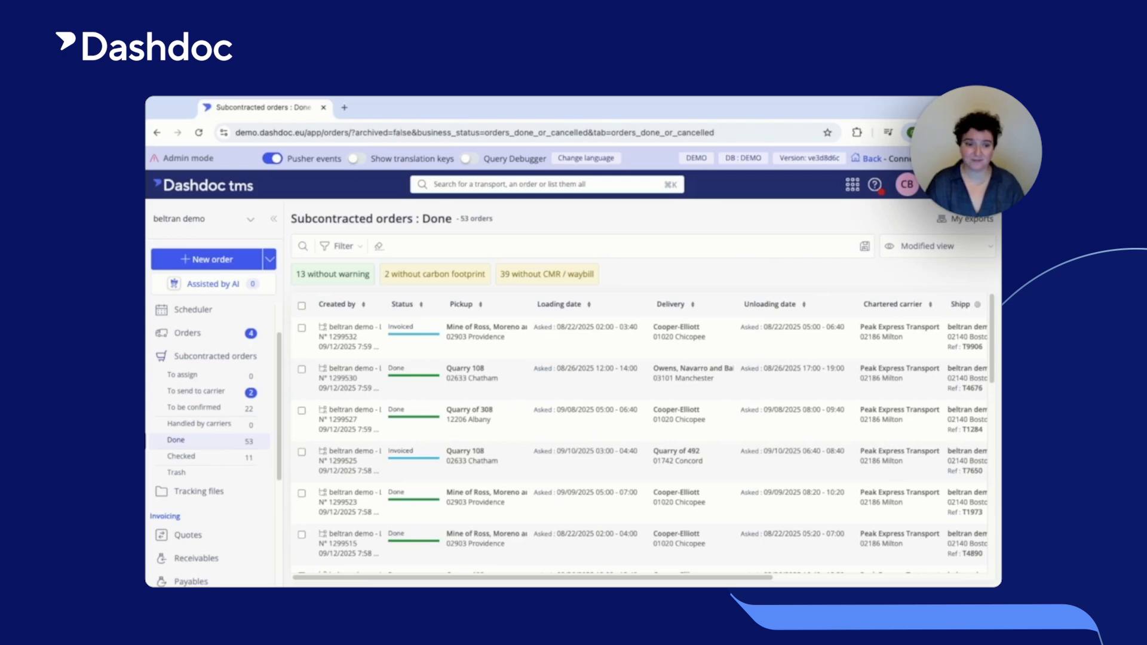
Step: Select the done orders from Quarry 108 to Manchester and Quarry of 308 to Chicopee, and view their new carrier bill form without creating it
click(302, 369)
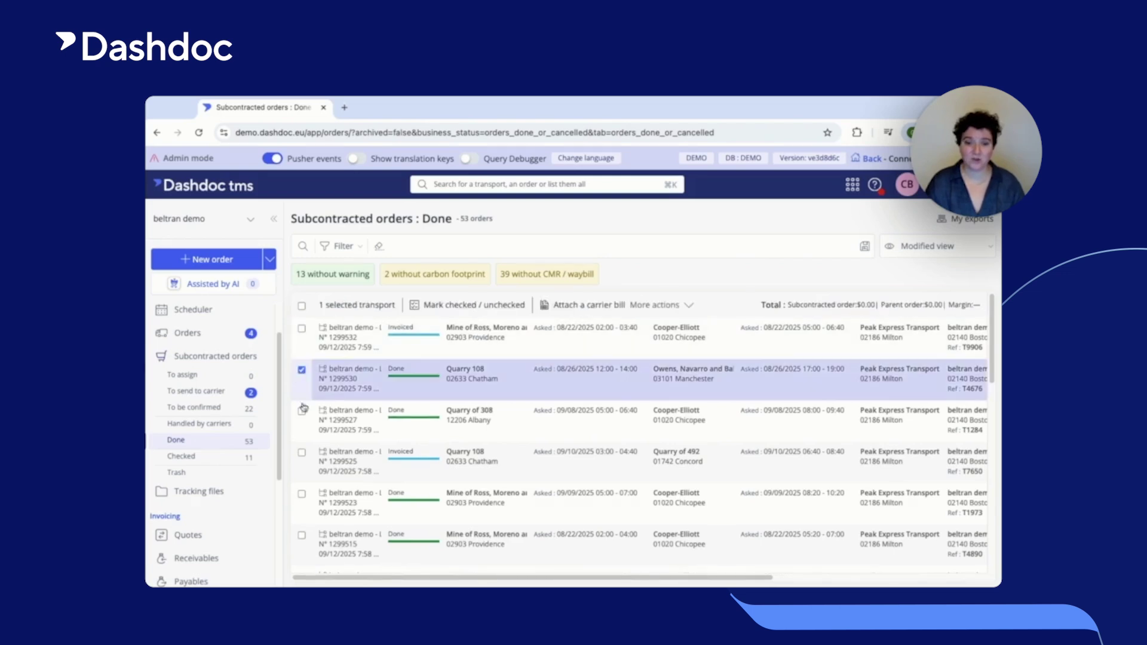
click(302, 412)
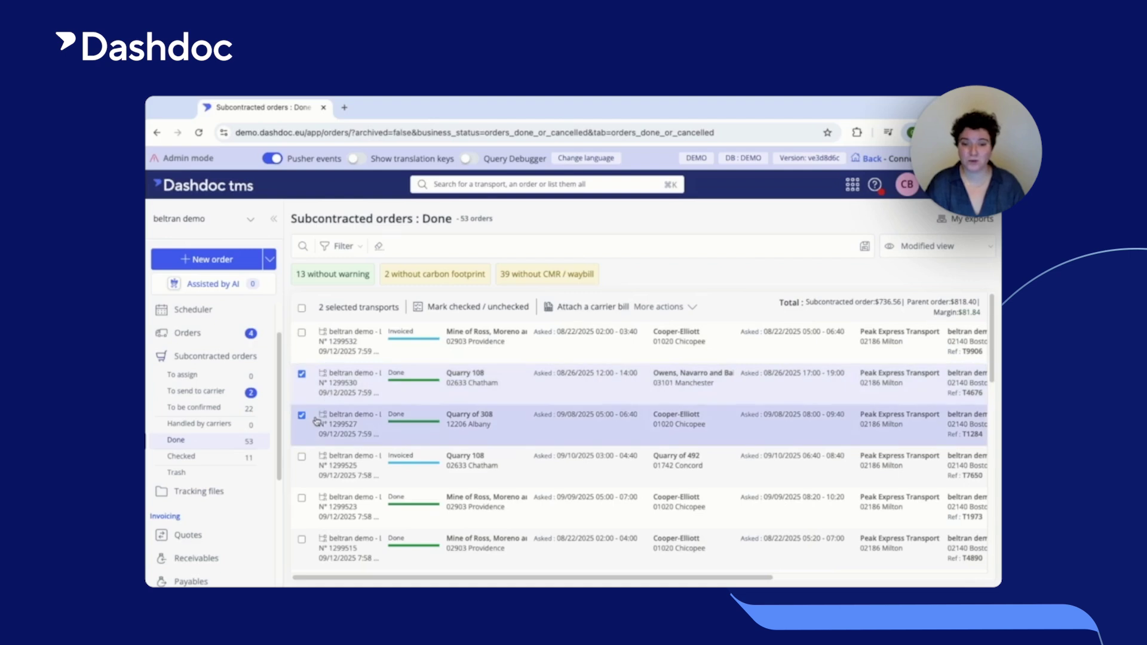
click(589, 309)
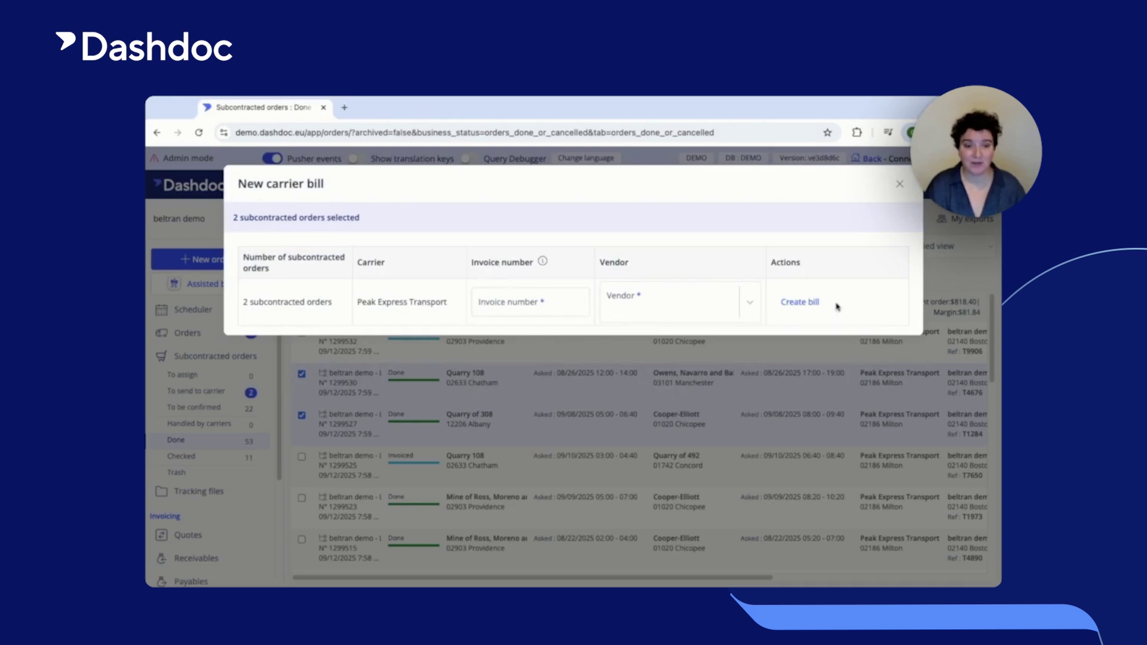
click(900, 184)
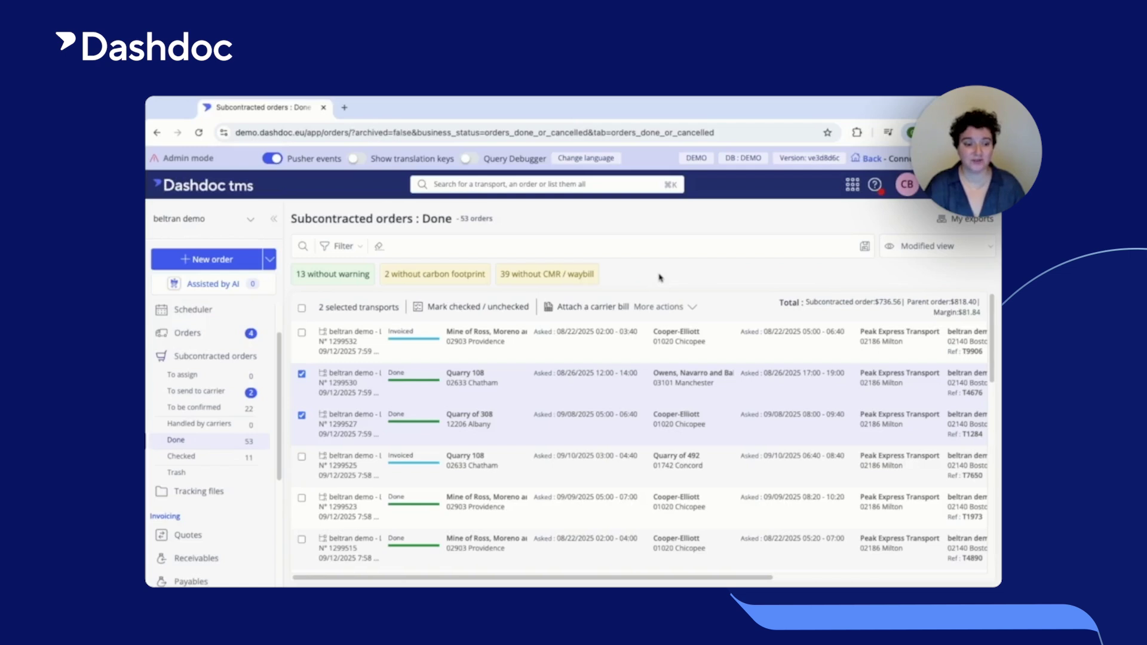
Step: Open the carrier bills in the payables and view the Fab subcontracting invoice
scroll(210, 454, down, 2)
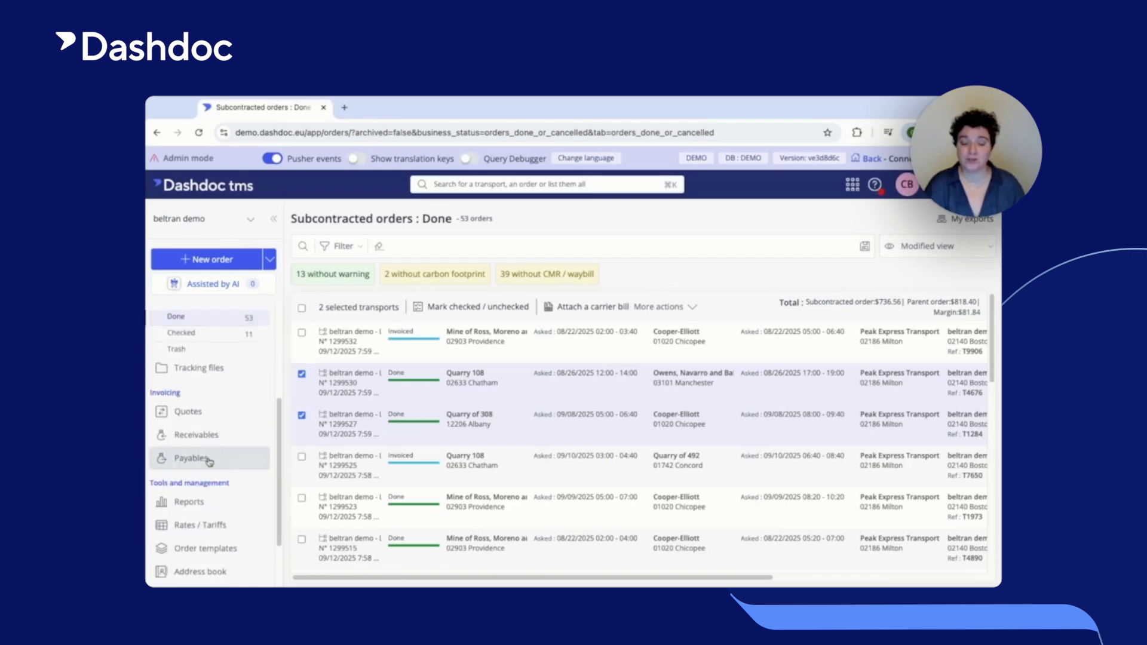
click(205, 462)
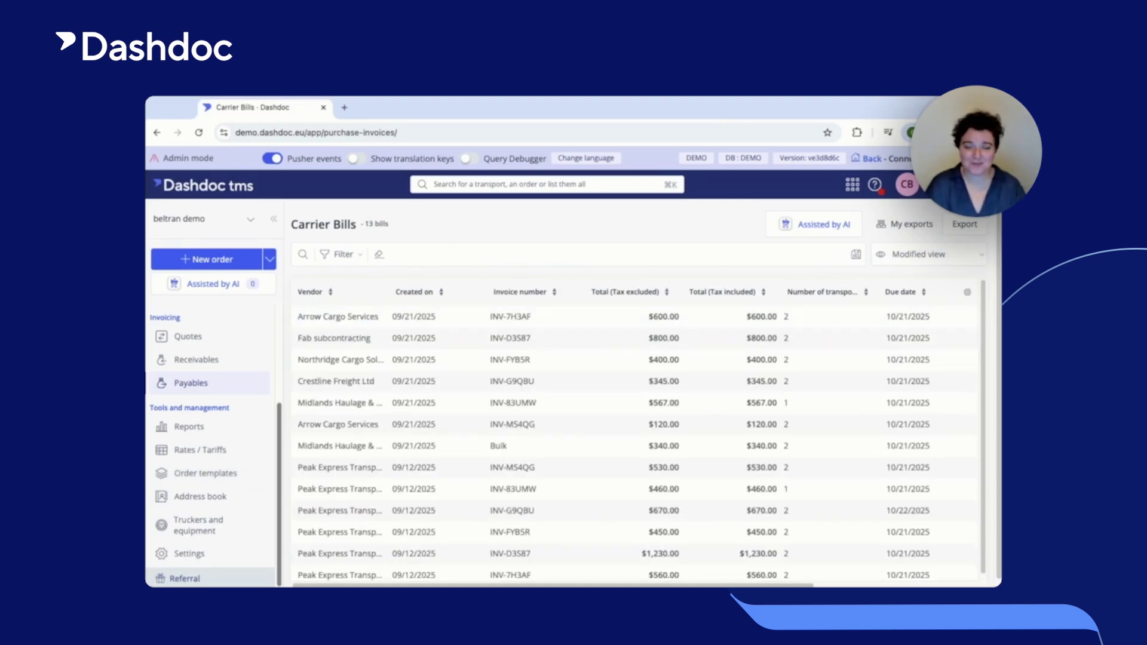
click(359, 338)
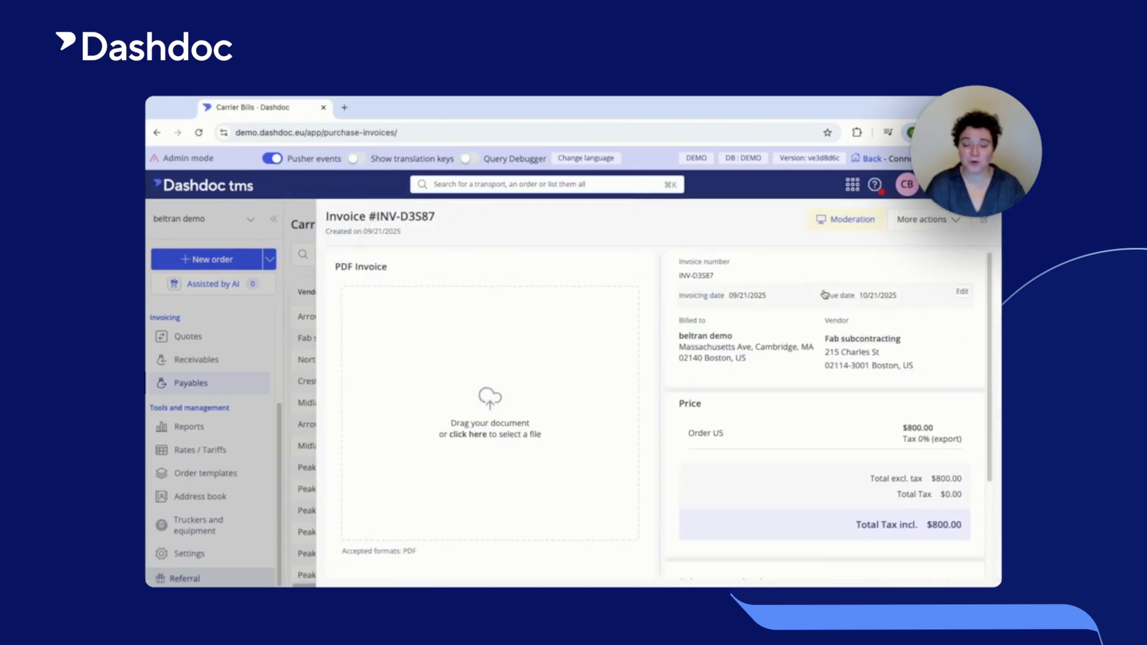